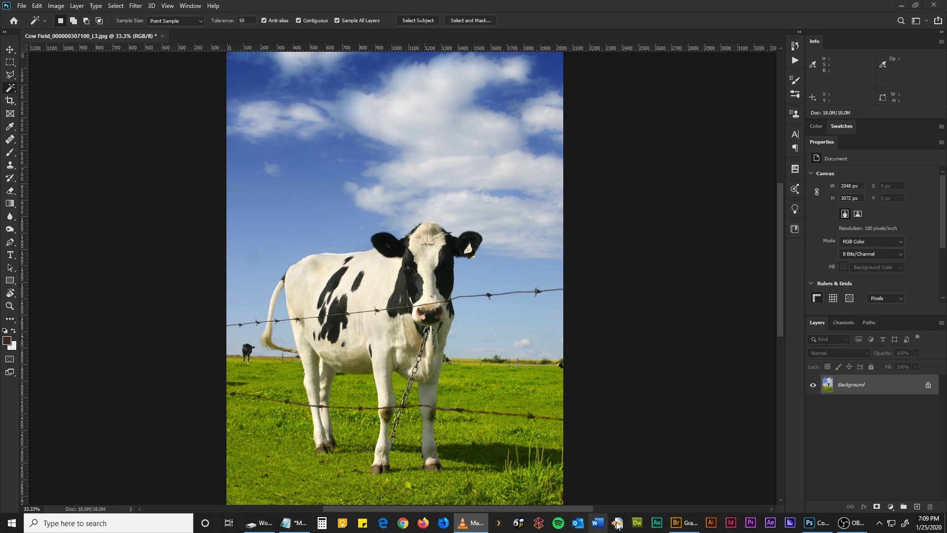
Step: Place shutterstock_793533295.jpg from Bridge into the Photoshop cow photo, scaled to about 1500 × 875 px in the sky at about X 548, Y 60 px
click(685, 522)
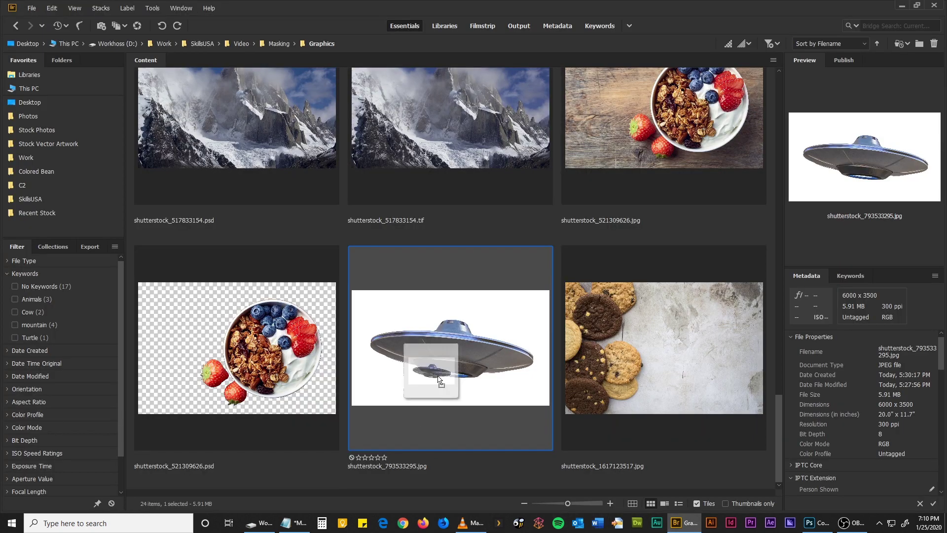
click(814, 523)
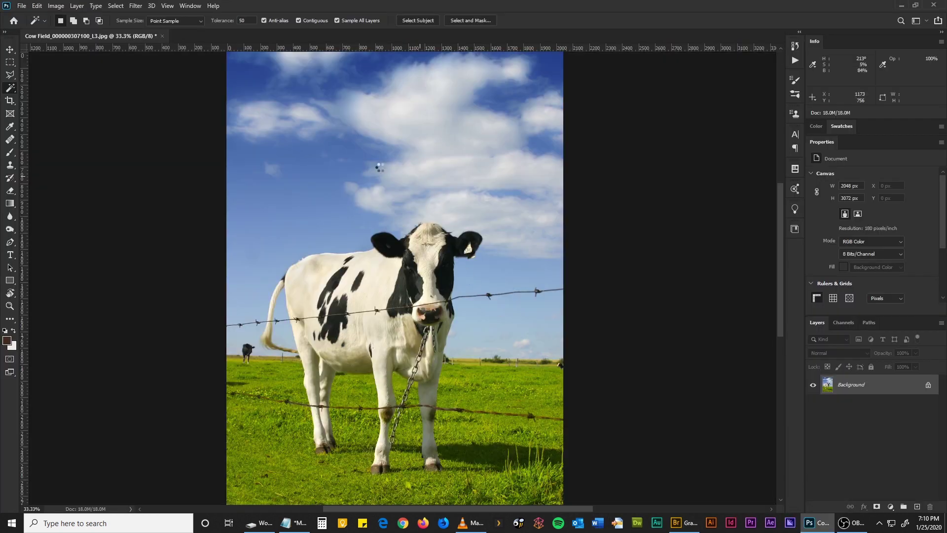
drag(100, 101, 276, 208)
drag(350, 225, 392, 83)
key(w)
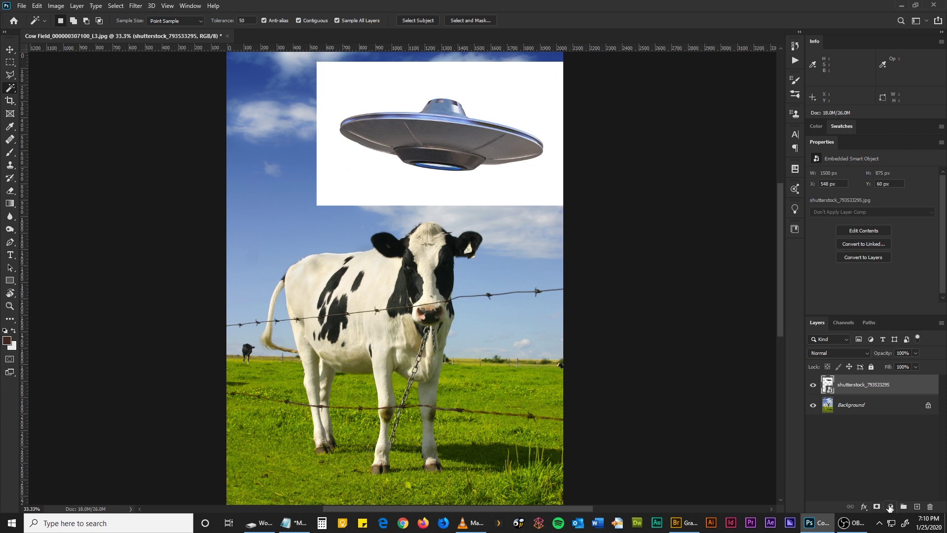
Step: Add Hue/Saturation and Levels adjustment layers above the saucer and try clipping them to its layer
click(890, 506)
click(881, 411)
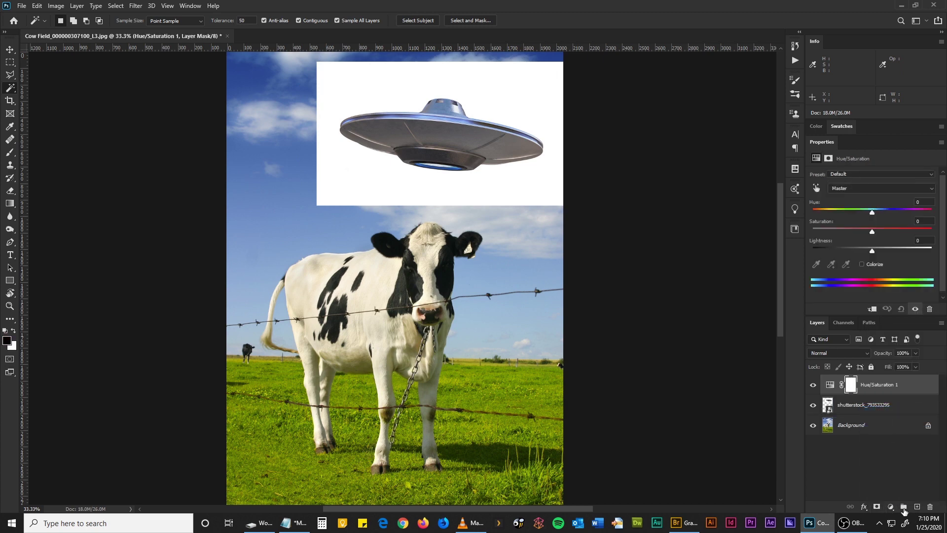
click(890, 507)
click(903, 378)
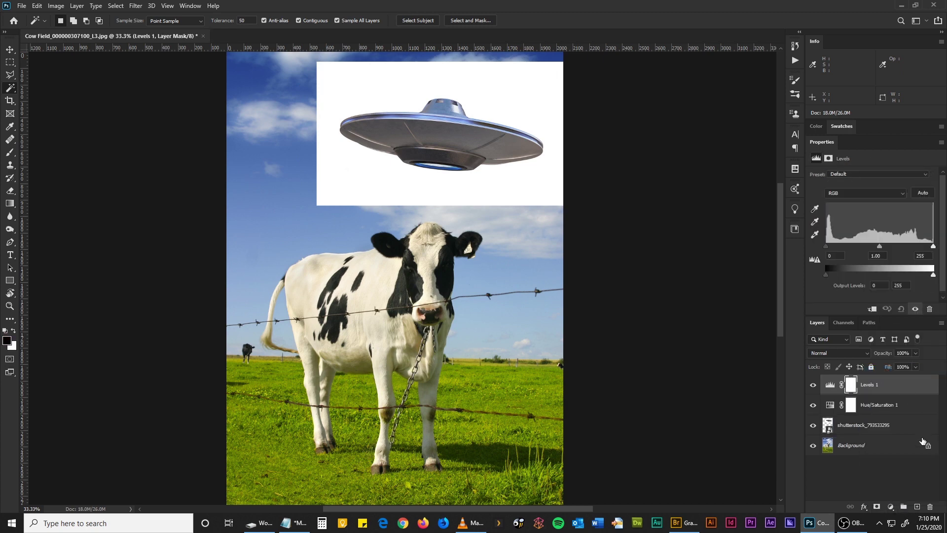
alt+click(880, 395)
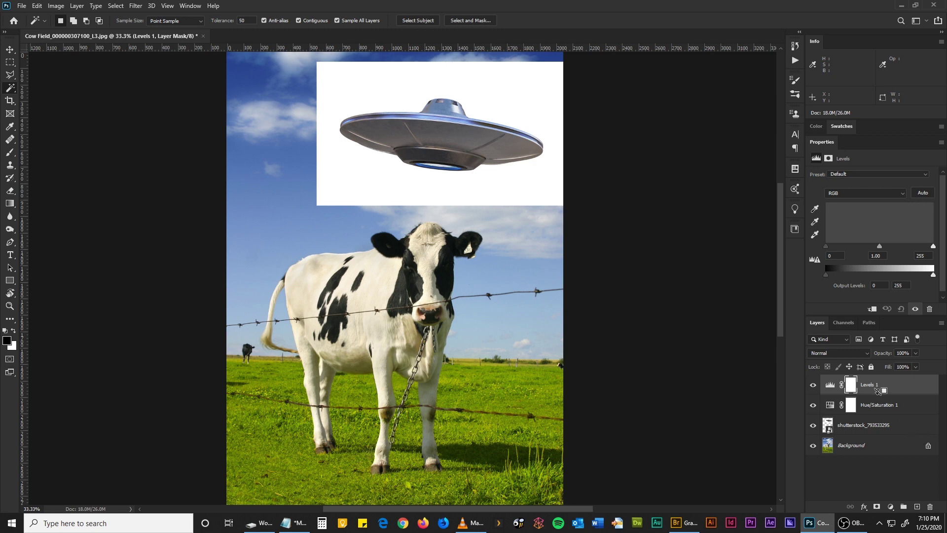
alt+click(881, 411)
Step: Delete the Levels and Hue/Saturation adjustment layers above the saucer
shift+click(901, 407)
drag(921, 408, 930, 507)
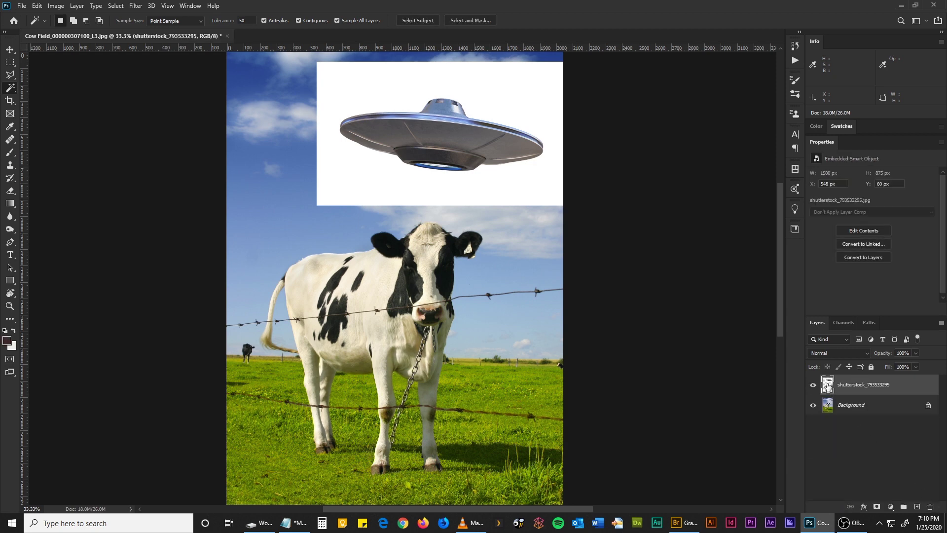
Step: Open the saucer smart object's contents and hide the white background with a layer mask made from the inverted background selection
double_click(828, 385)
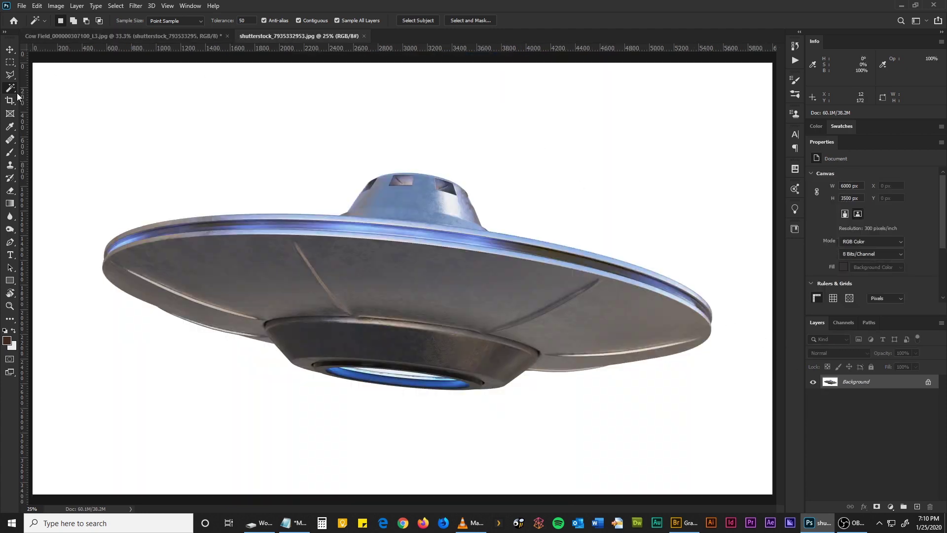
click(172, 132)
key(ctrl+shift+i)
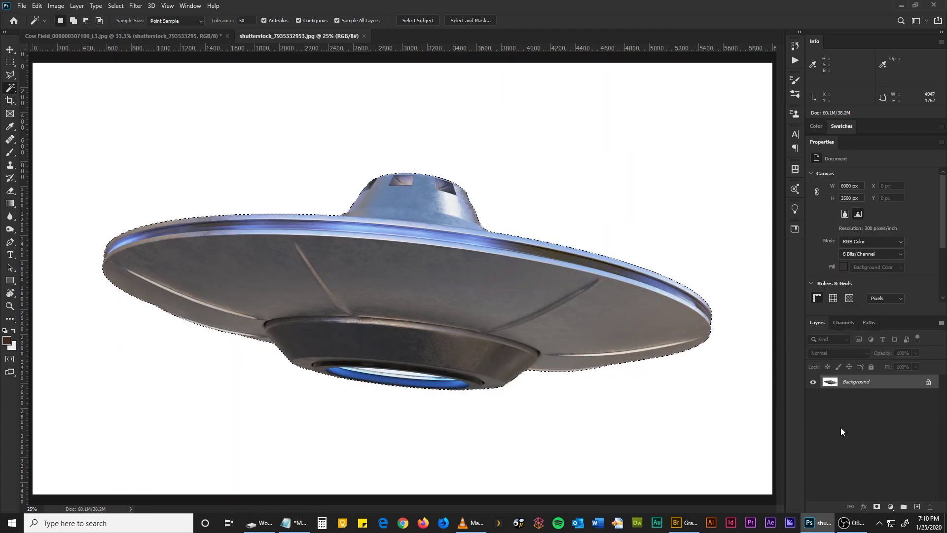
click(877, 507)
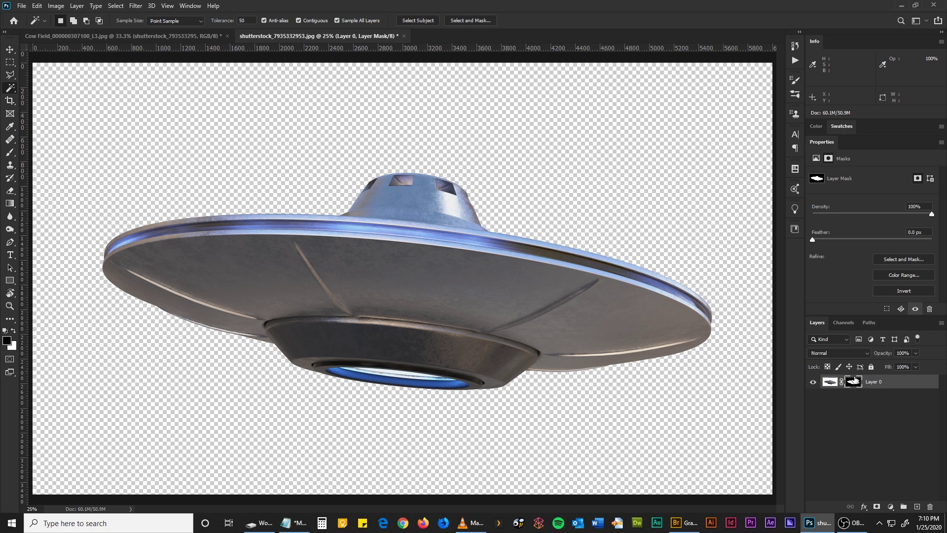
Step: Add a Hue/Saturation adjustment layer above the masked saucer and set Hue to -180
click(891, 508)
click(888, 412)
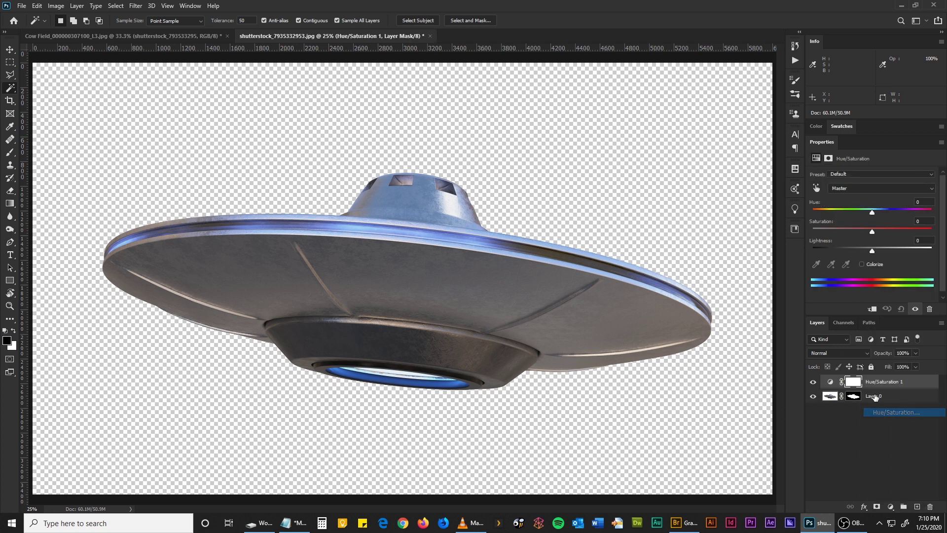
drag(872, 213, 813, 218)
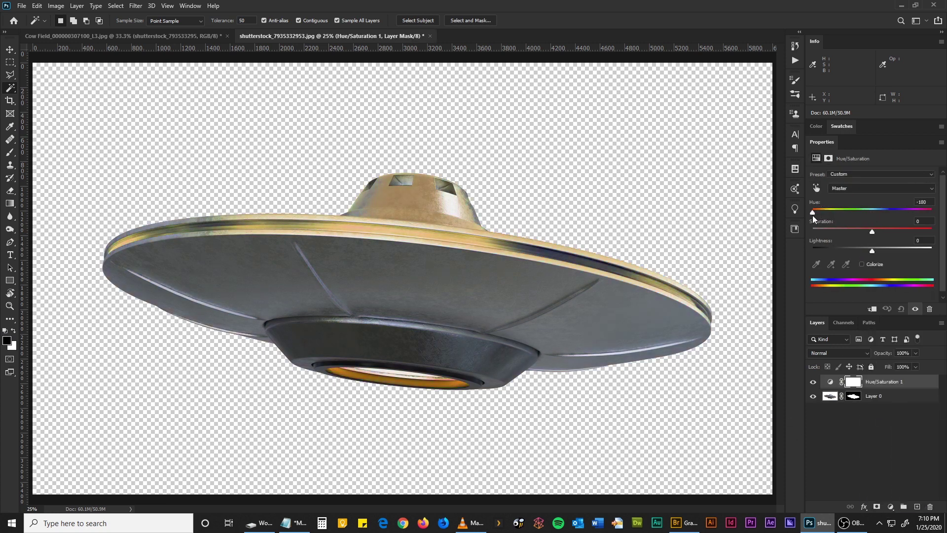
Step: Try to save the layered saucer document back to its original JPEG format
click(21, 6)
click(31, 116)
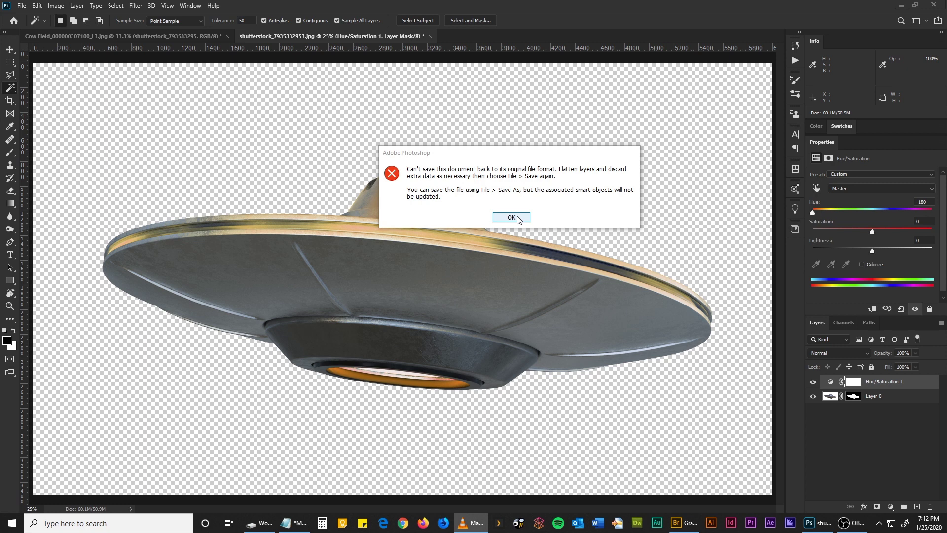
click(518, 219)
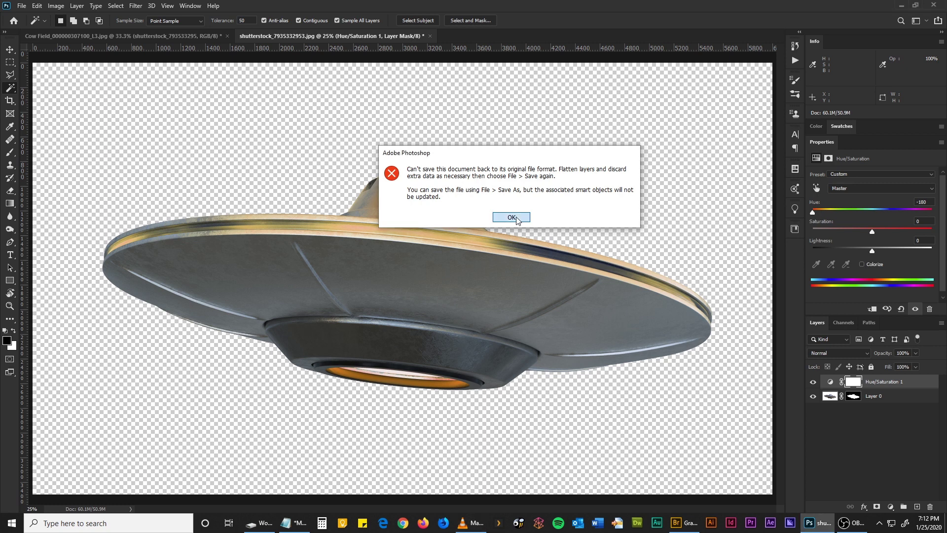
Step: Save the layered saucer document as shutterstock_7935332953.psd in D:\Work\SkillsUSA\Video\Masking\Graphics and close it
click(28, 6)
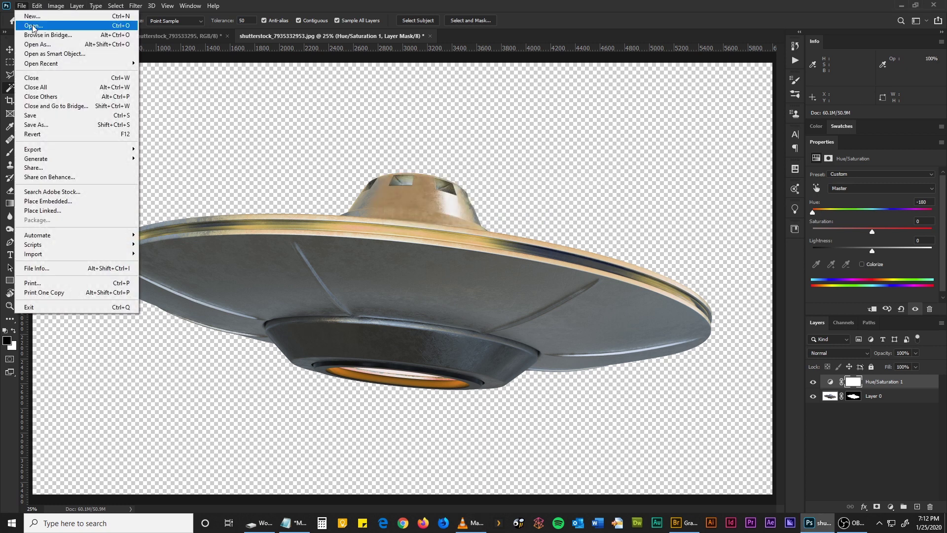
click(39, 123)
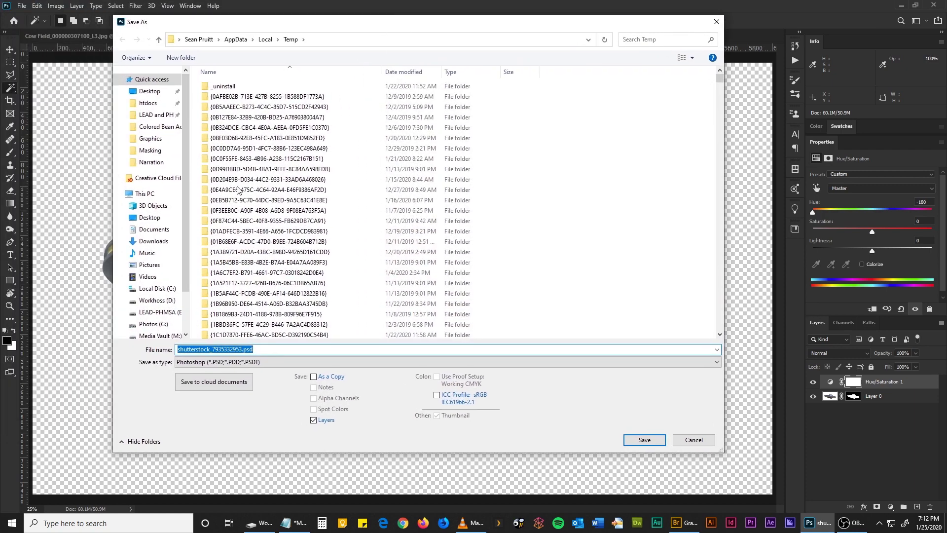
click(153, 300)
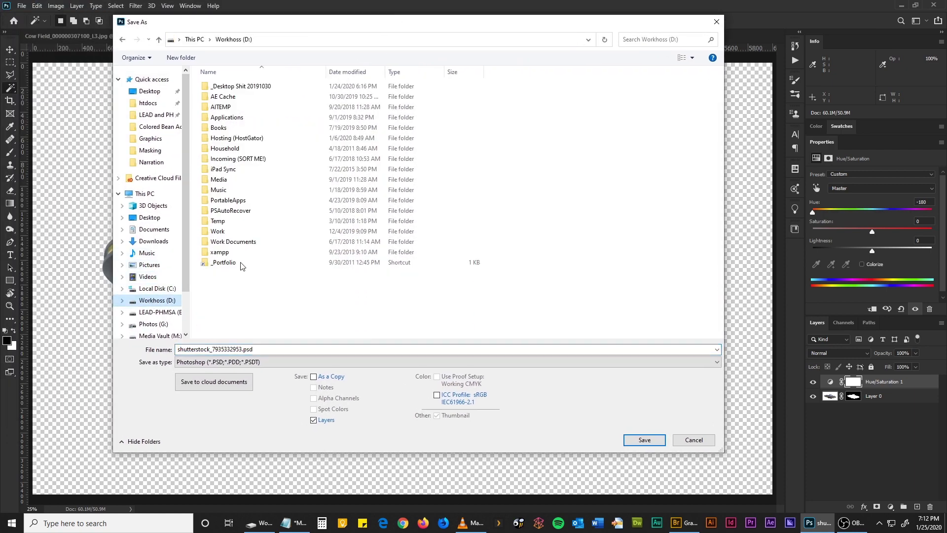
double_click(227, 234)
scroll(232, 242, down, 3)
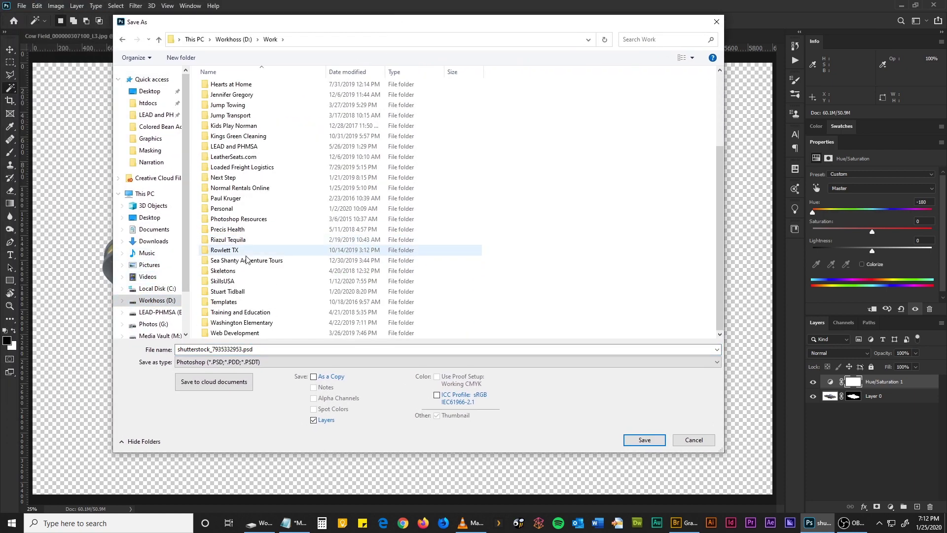
double_click(226, 282)
double_click(695, 103)
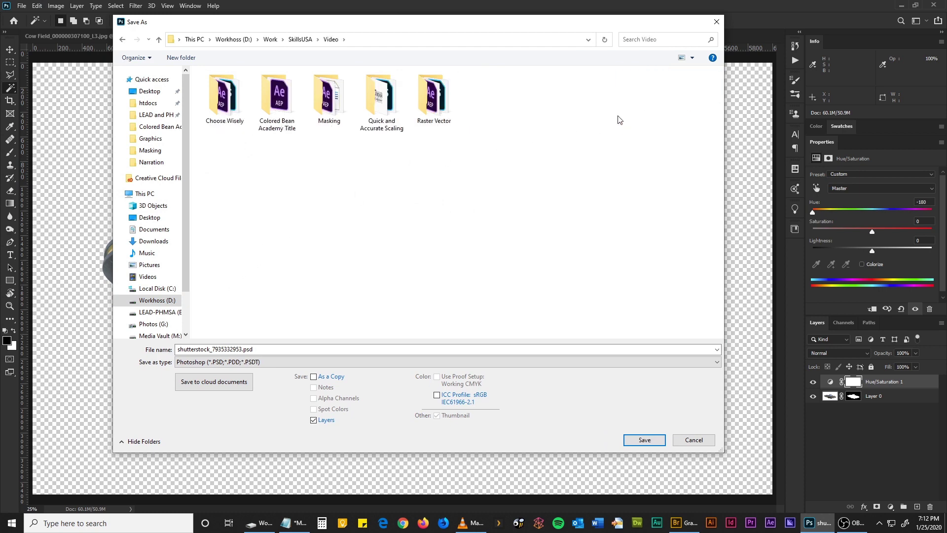
double_click(333, 99)
double_click(232, 97)
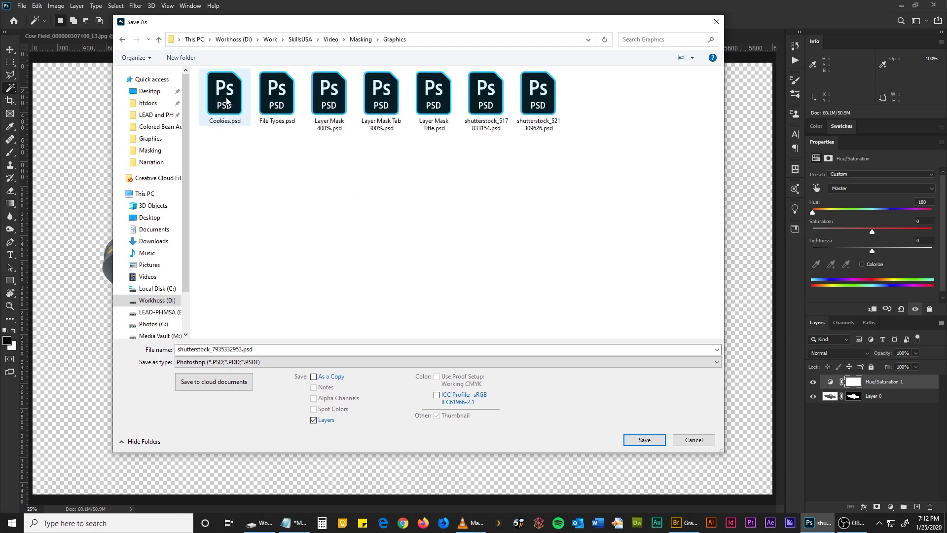
click(645, 440)
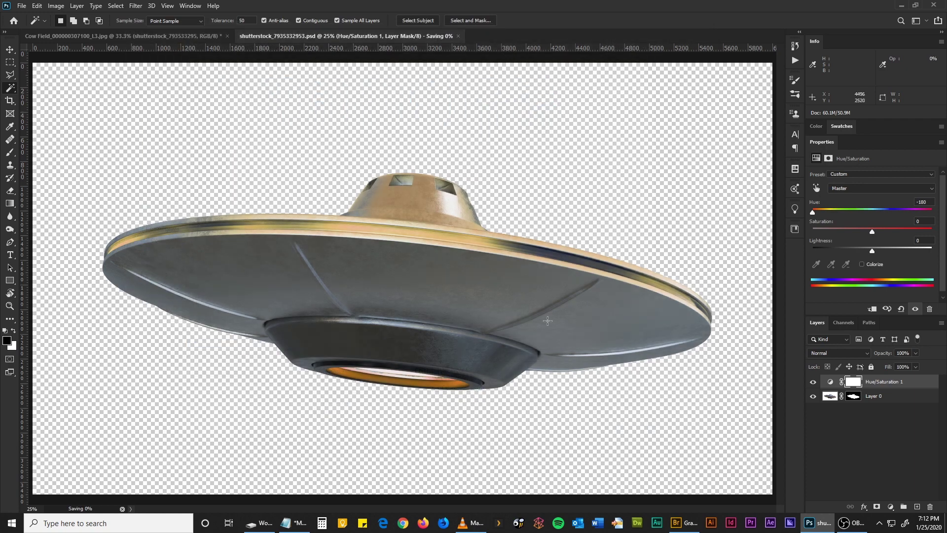
click(427, 36)
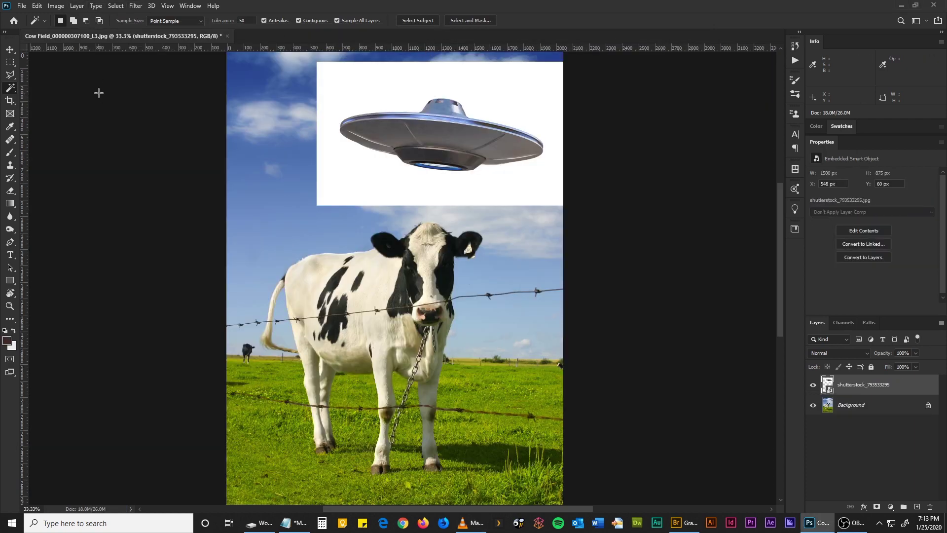
Step: Replace the contents of the saucer smart object in the cow photo with the saved saucer PSD
click(10, 50)
click(76, 5)
mouse_move(110, 197)
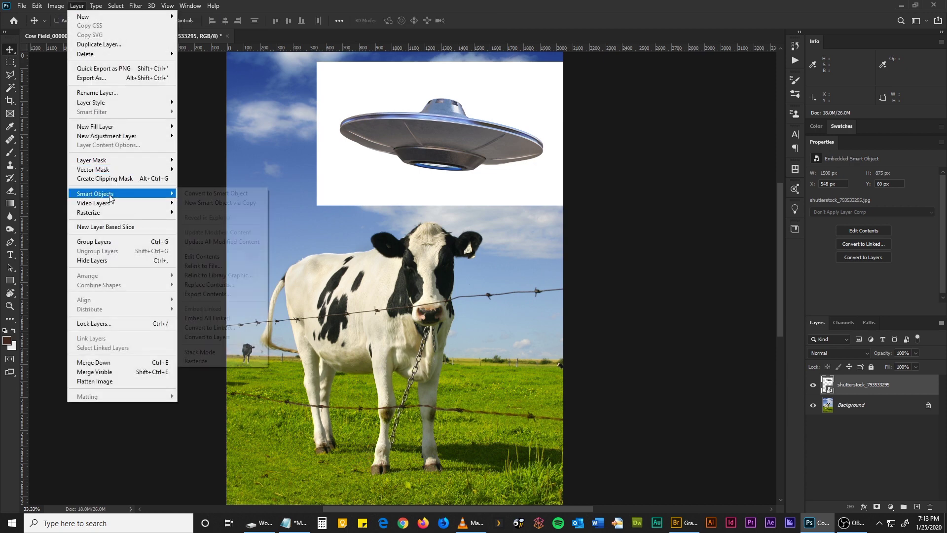
click(209, 284)
click(432, 228)
click(632, 384)
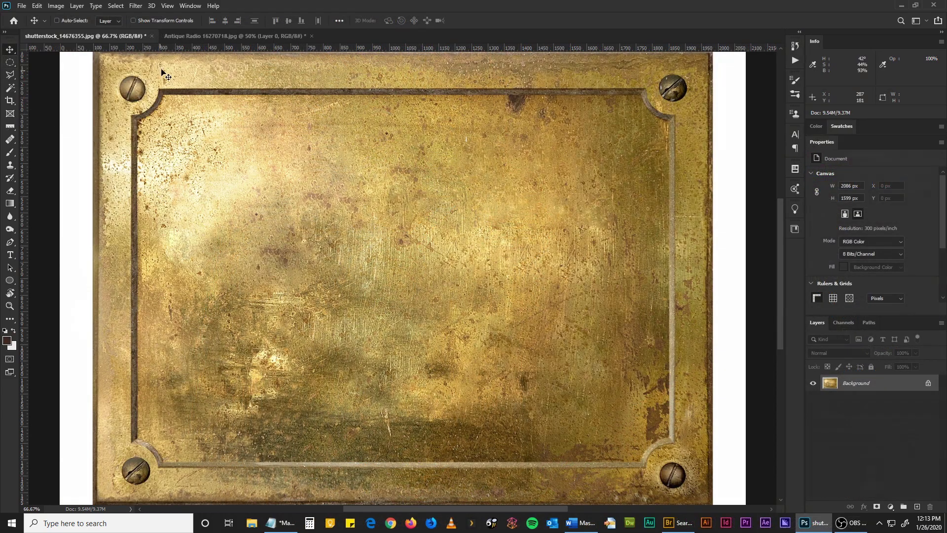
Step: Copy the radio layer from the Antique Radio document onto the brass plate image, at about X -473, Y 279 px
click(187, 37)
mouse_move(486, 259)
mouse_down()
mouse_move(120, 47)
mouse_move(84, 37)
mouse_move(389, 274)
mouse_move(478, 257)
mouse_up()
drag(478, 257, 370, 322)
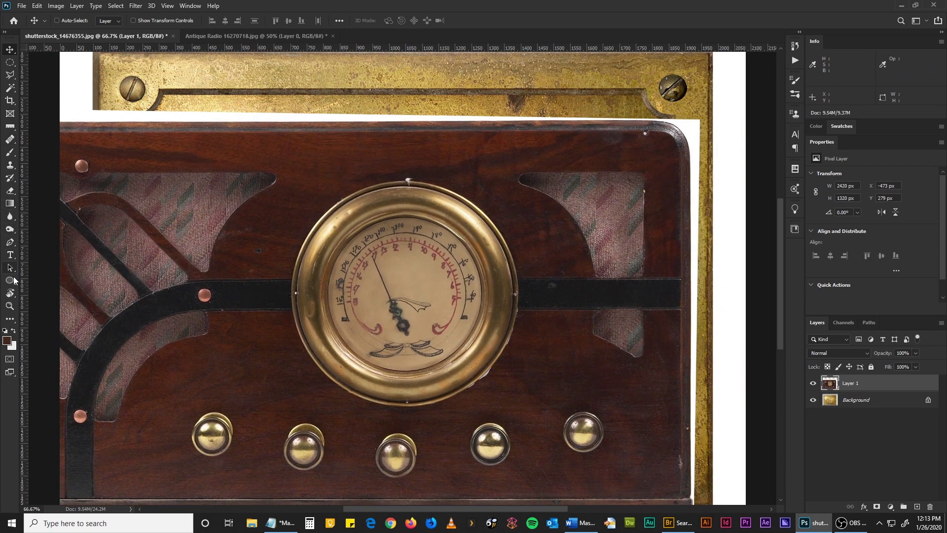
Step: Draw an elliptical path around the outer rim of the radio's brass dial and apply it to Layer 1 as a vector mask
click(10, 280)
drag(296, 184, 519, 407)
drag(518, 407, 518, 406)
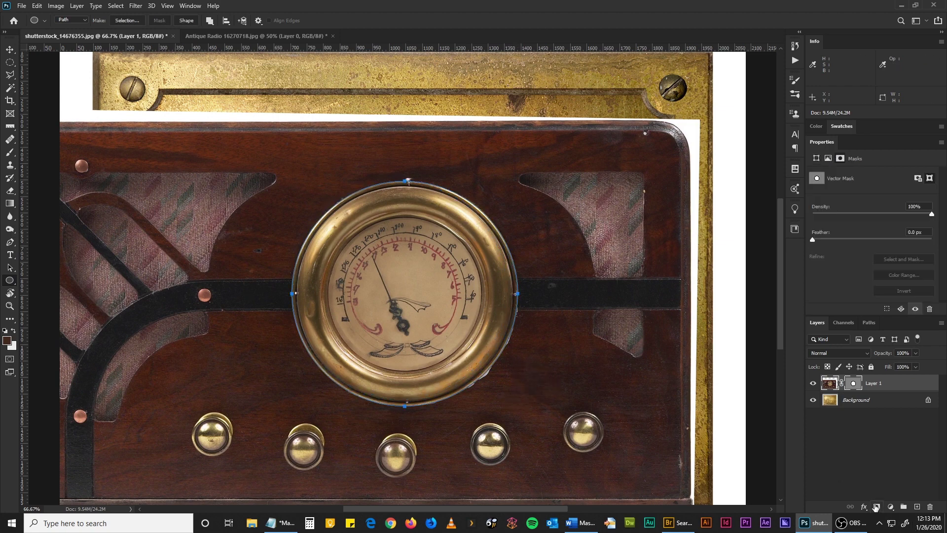
click(876, 507)
Step: Inspect the masked dial with the Background layer hidden and shown again, and try the vector mask's Feather setting
click(813, 400)
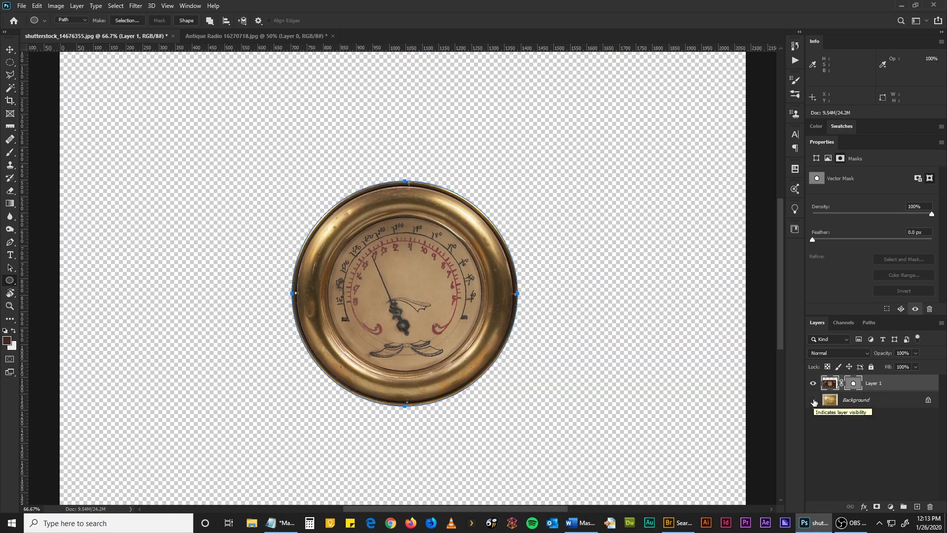
click(813, 401)
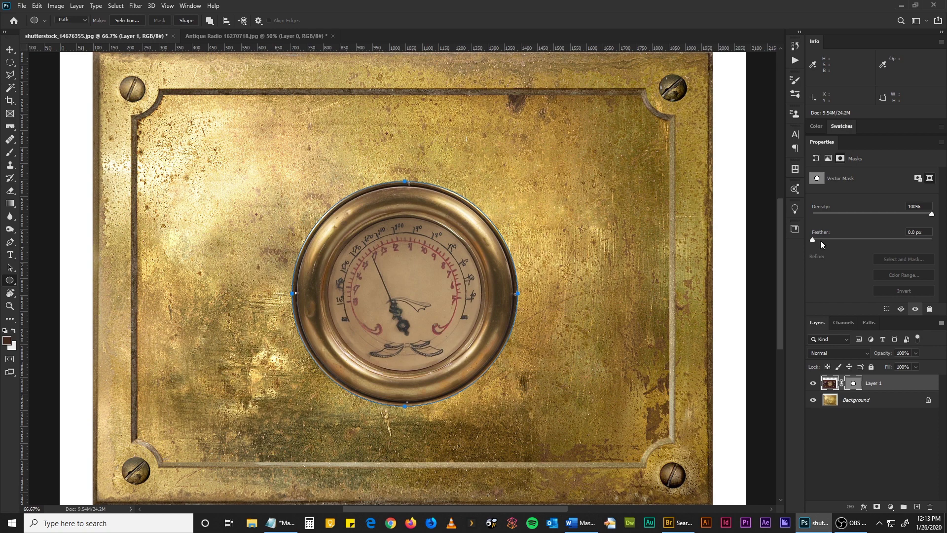
mouse_move(814, 239)
mouse_down()
mouse_move(871, 240)
mouse_move(802, 239)
mouse_up()
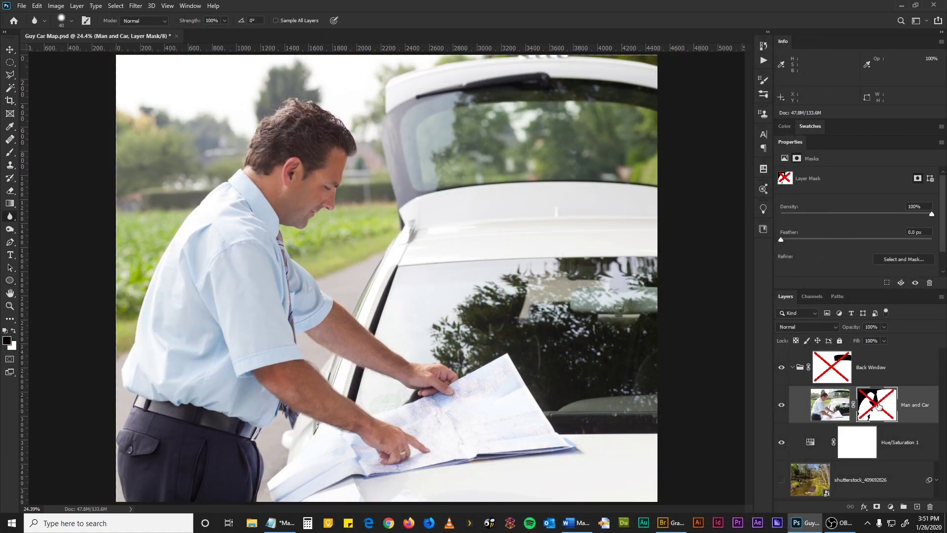
Step: In Guy Car Map.psd, enable the Man and Car and Back Window masks and show the forest background layer
shift+click(879, 405)
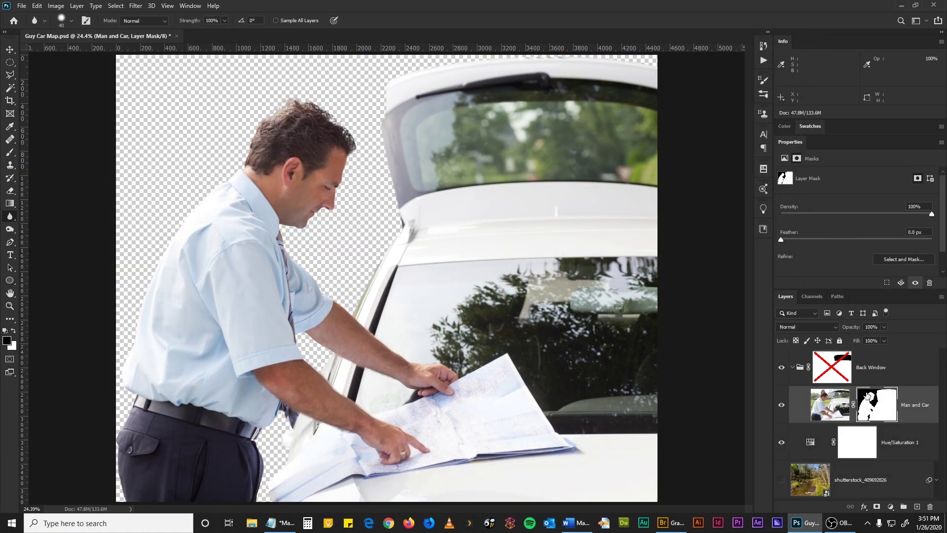
shift+click(839, 370)
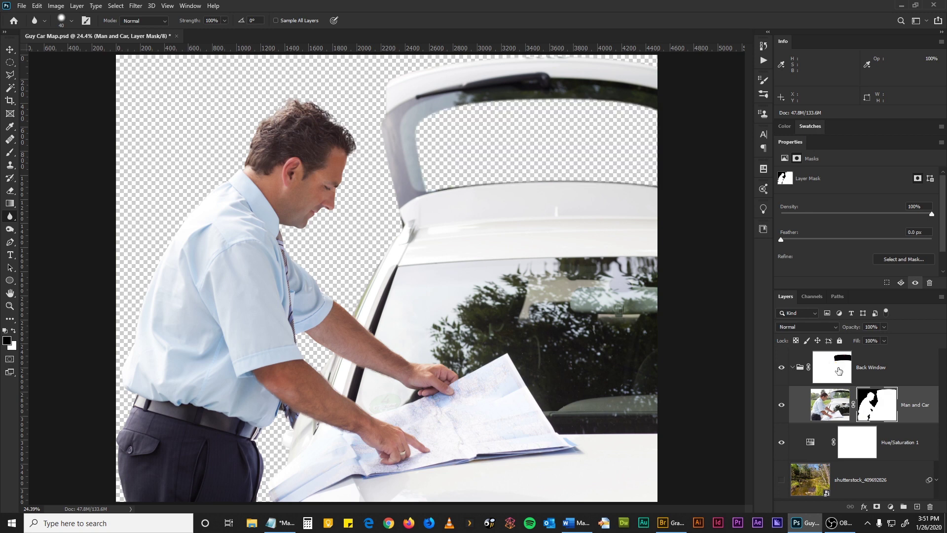
click(782, 480)
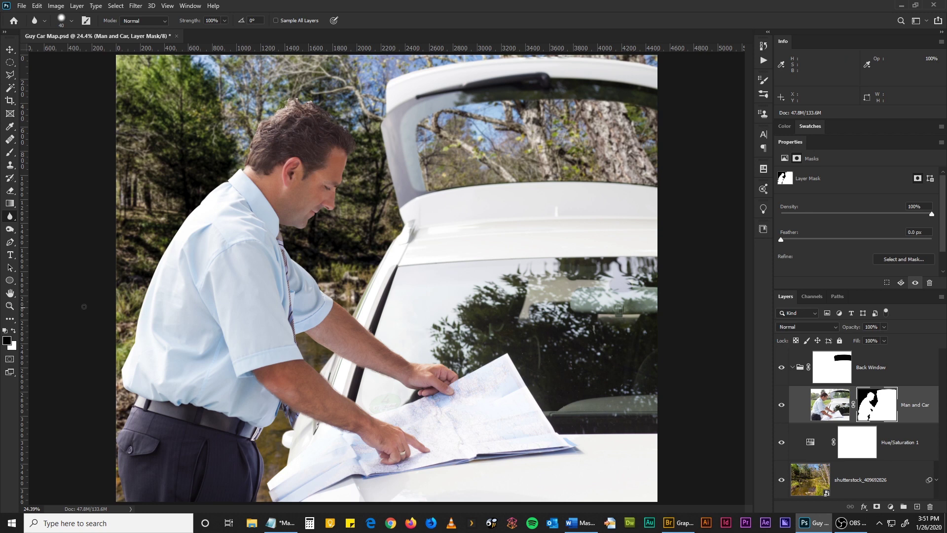
Step: Blur the Man and Car layer mask's edge along the underside of the man's far forearm and shirt sleeve
click(10, 306)
drag(289, 326, 352, 378)
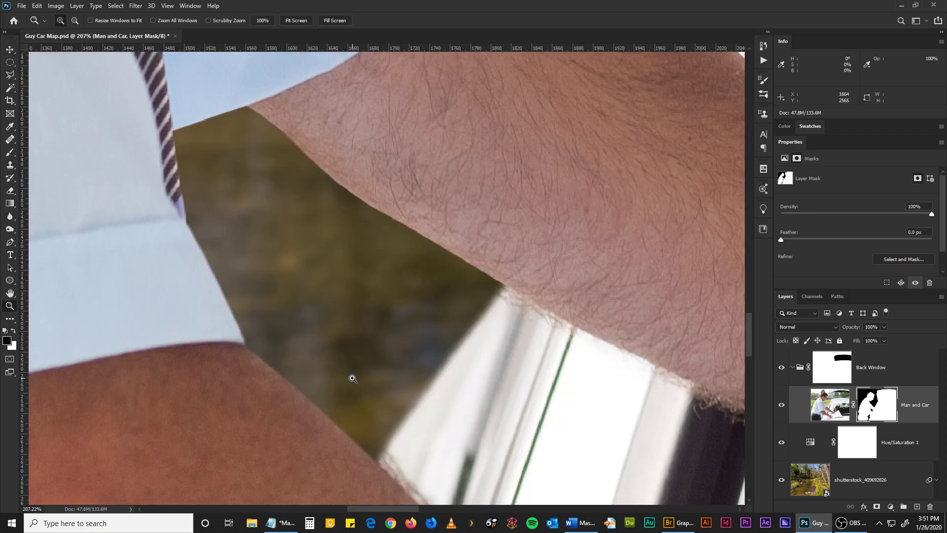
click(374, 259)
drag(374, 258, 396, 328)
click(10, 216)
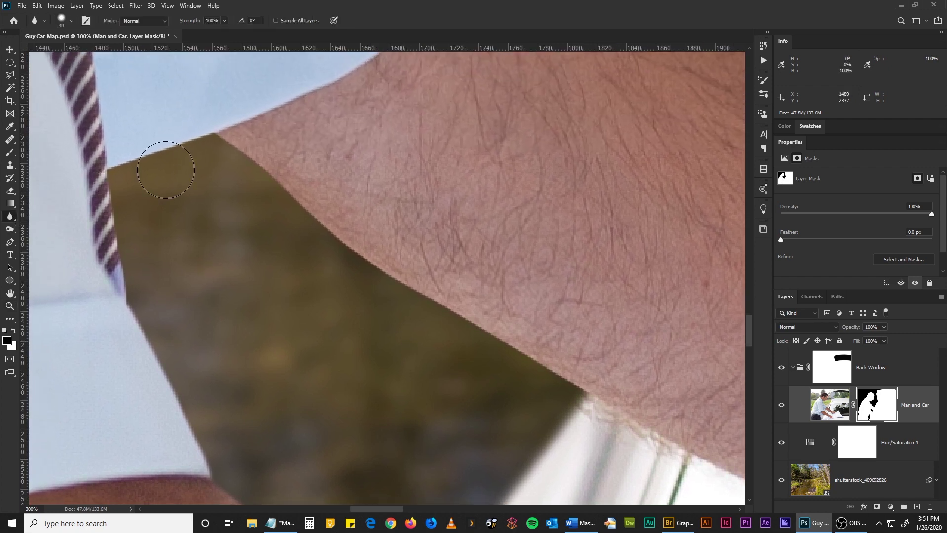
mouse_move(225, 151)
mouse_down()
mouse_move(488, 341)
mouse_move(571, 391)
mouse_move(595, 391)
mouse_up()
mouse_move(227, 126)
mouse_down()
mouse_move(154, 160)
mouse_move(131, 154)
mouse_up()
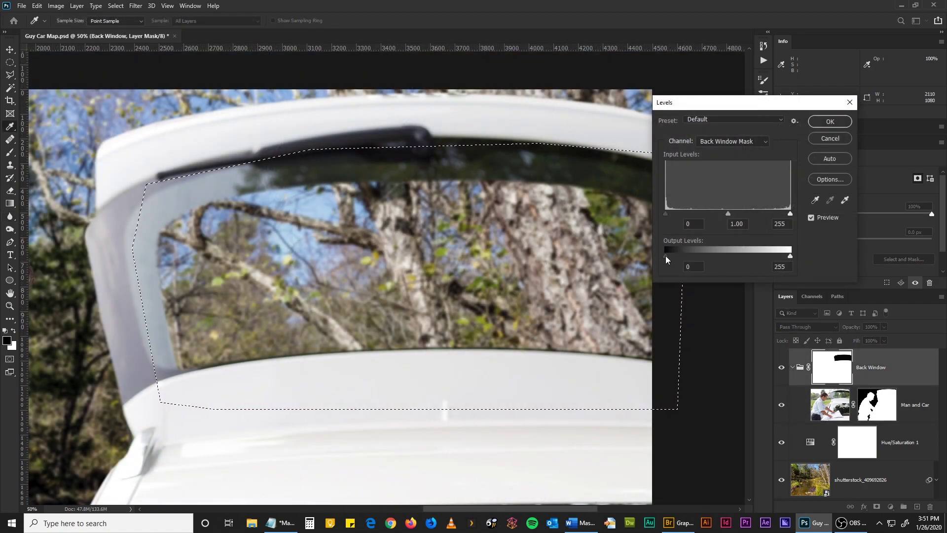
Step: Raise the black output level of the Back Window mask with Levels to make the masked window area semi-transparent
drag(666, 255, 724, 256)
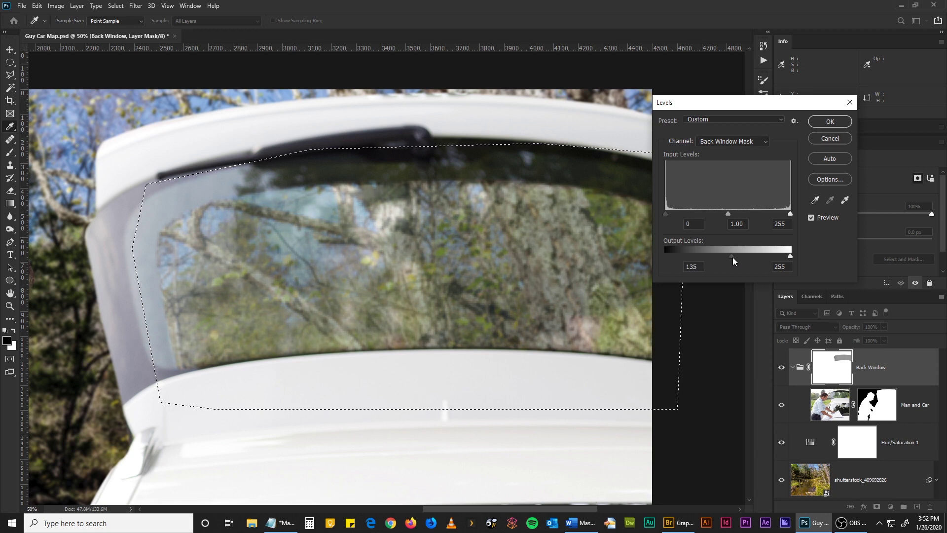
drag(733, 256, 724, 258)
click(830, 121)
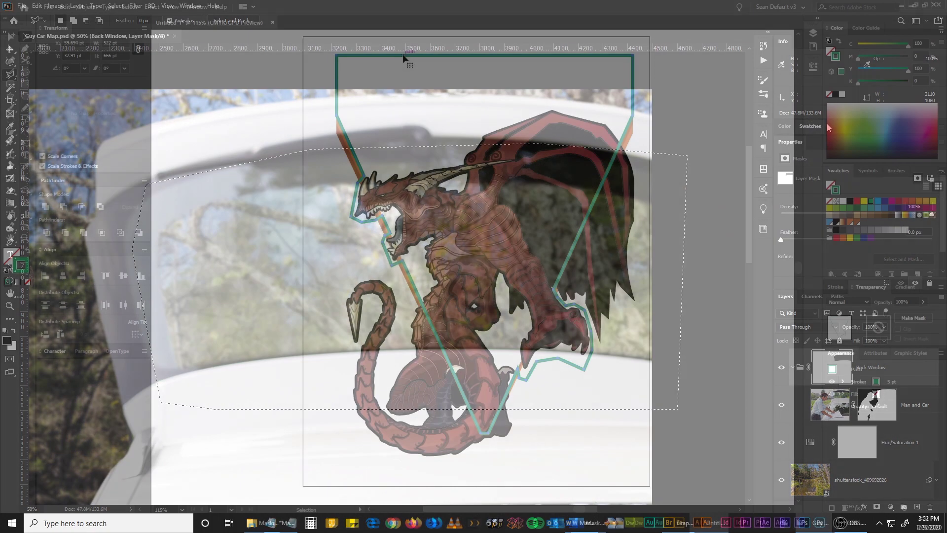
Step: Switch to Illustrator and make a clipping mask from all the dragon artwork and its outline path
key(ctrl+a)
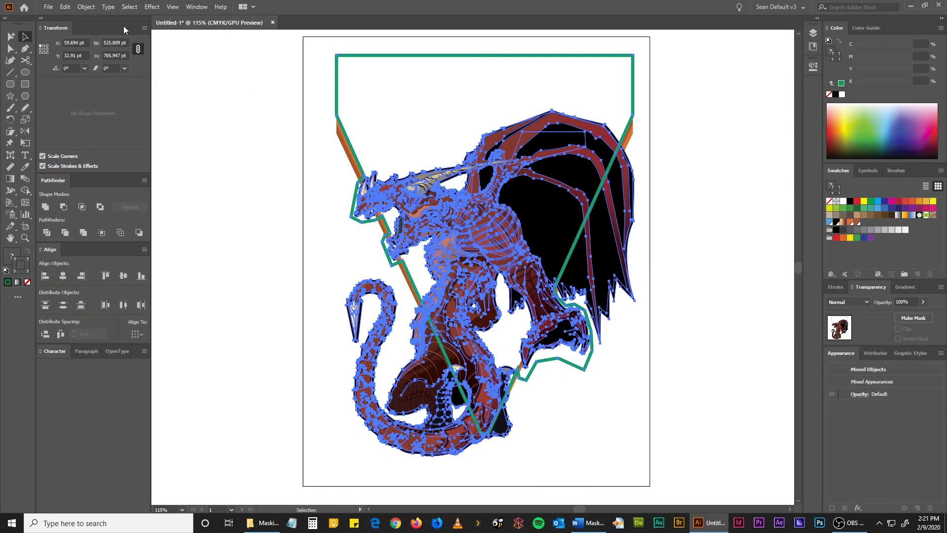
click(85, 6)
mouse_move(131, 342)
click(246, 344)
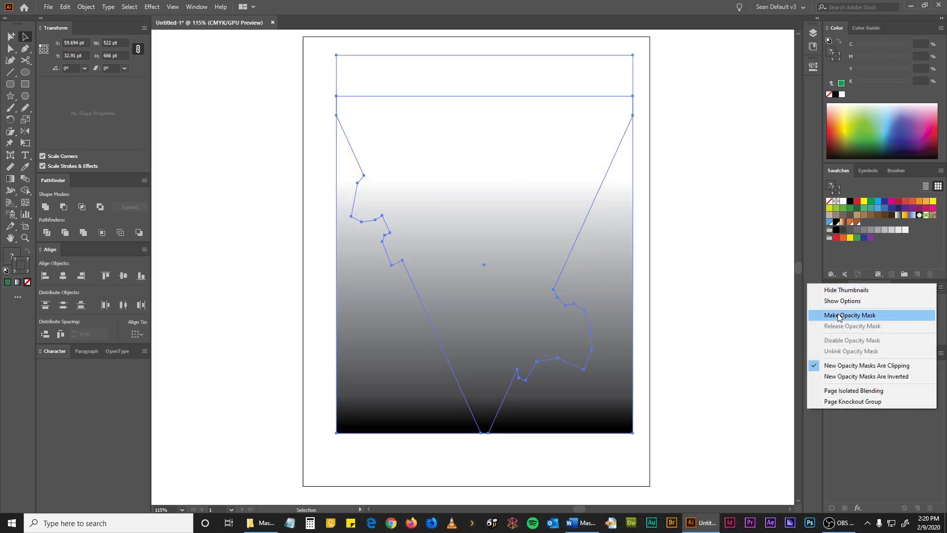
Step: Make an opacity mask from the selected outline shape and the white-to-black gradient rectangle, and deselect the artwork
click(839, 316)
click(676, 350)
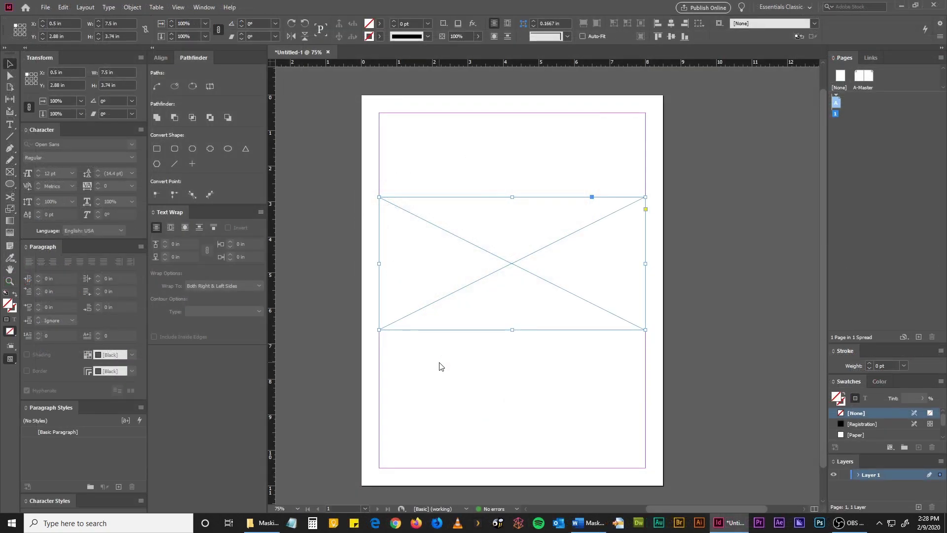
Step: In InDesign, place shutterstock_321007298.jpg into the empty rectangular frame and shift the photo sideways inside it
key(ctrl+d)
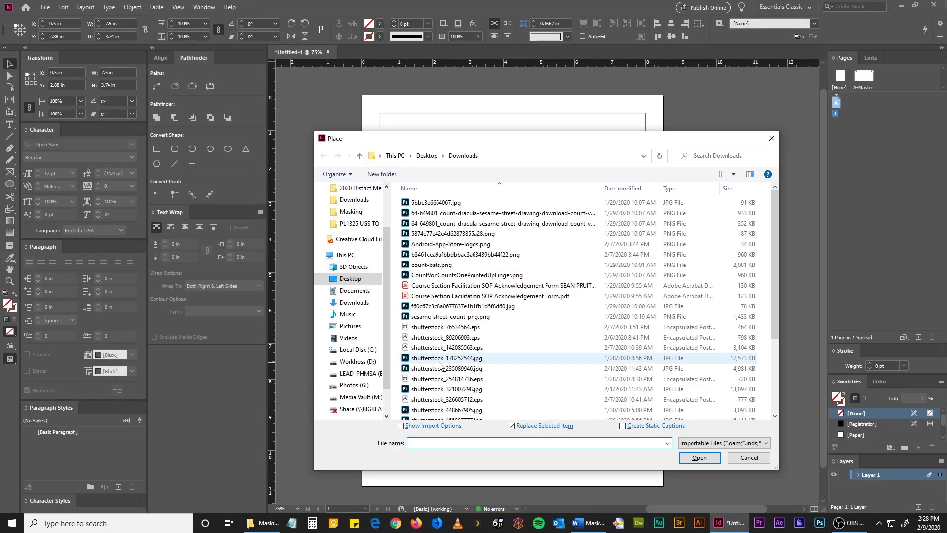
click(457, 389)
click(695, 457)
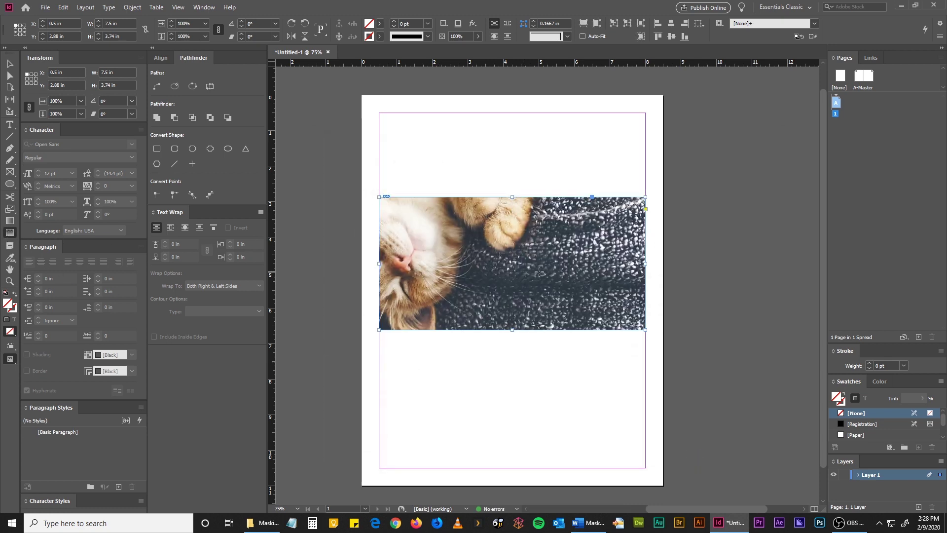
drag(511, 271, 631, 267)
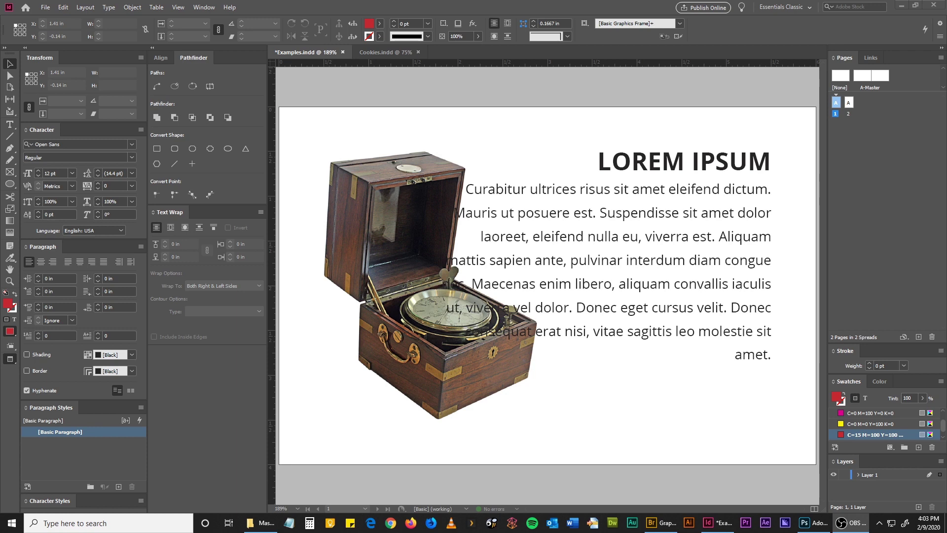
Step: In Examples.indd, apply an object-shape text wrap to the wooden chronometer box image
click(362, 95)
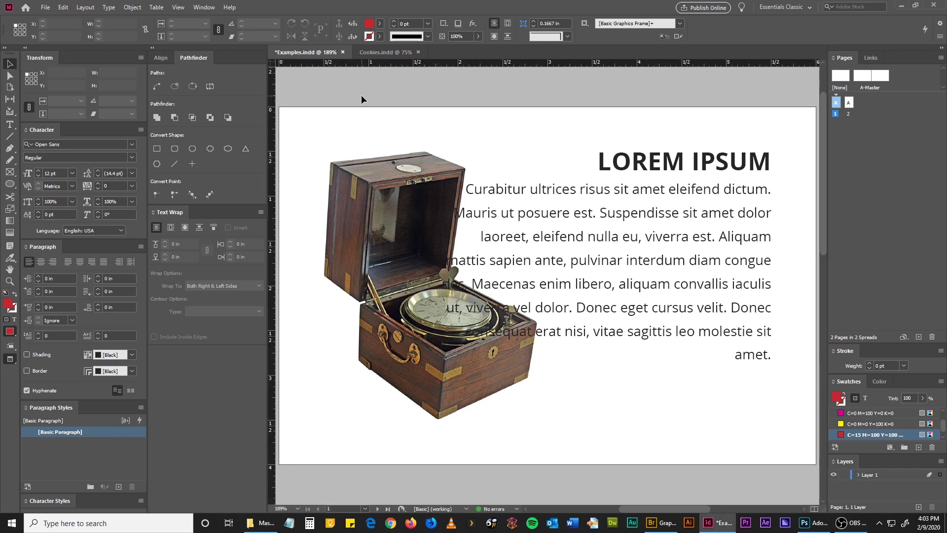
click(348, 166)
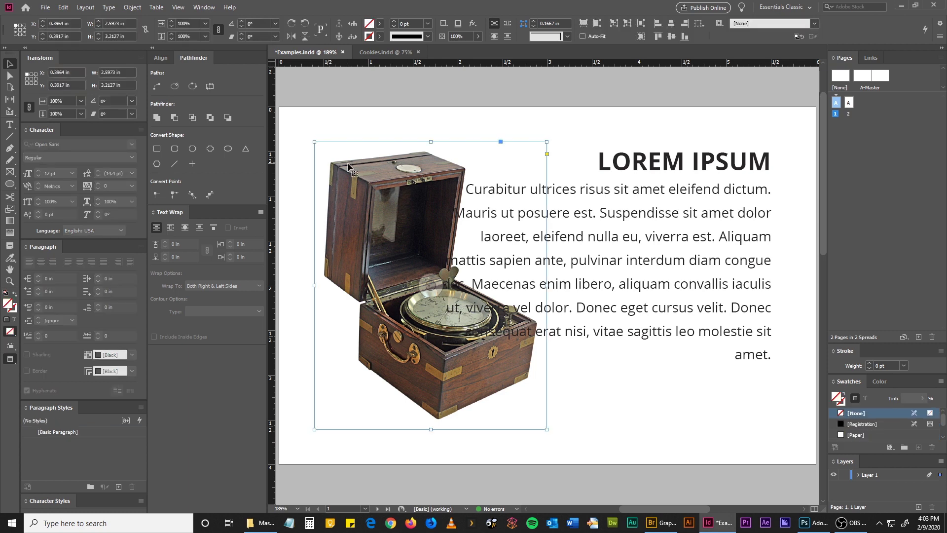
click(612, 235)
click(351, 208)
click(186, 227)
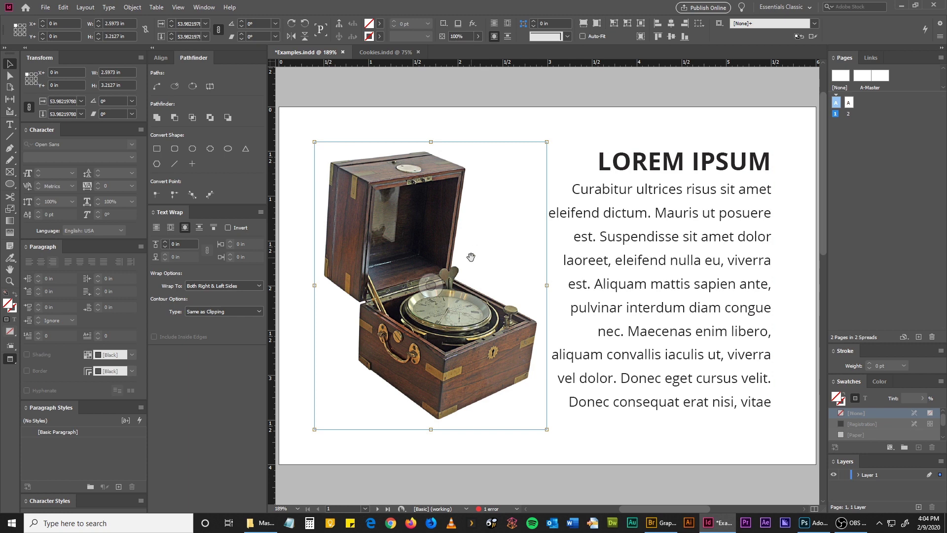
Step: Select the chronometer image's content and set the text wrap's contour type to Detect Edges
double_click(502, 177)
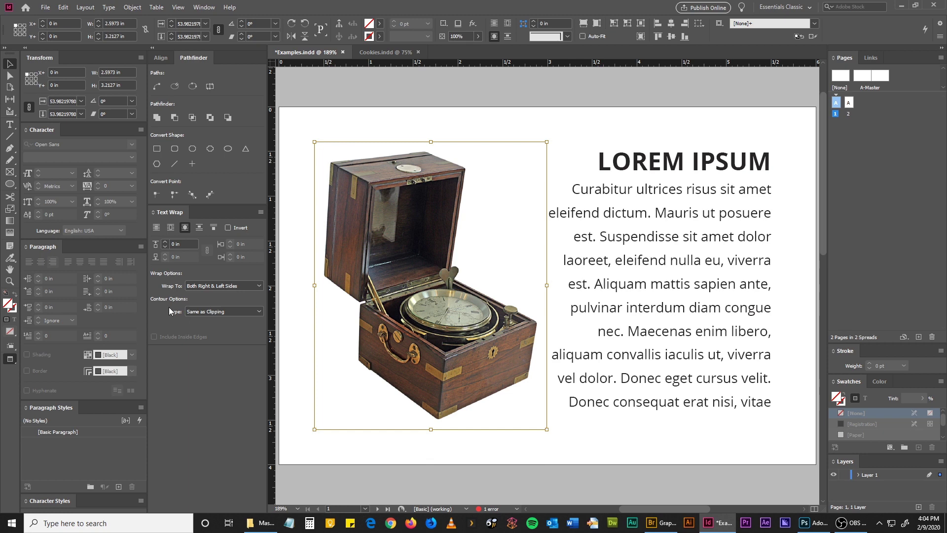
click(212, 311)
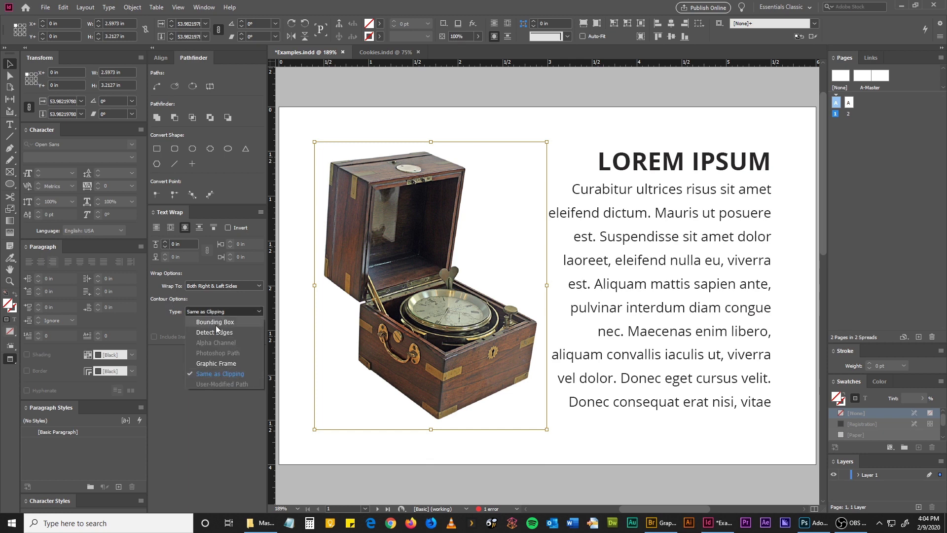
click(214, 332)
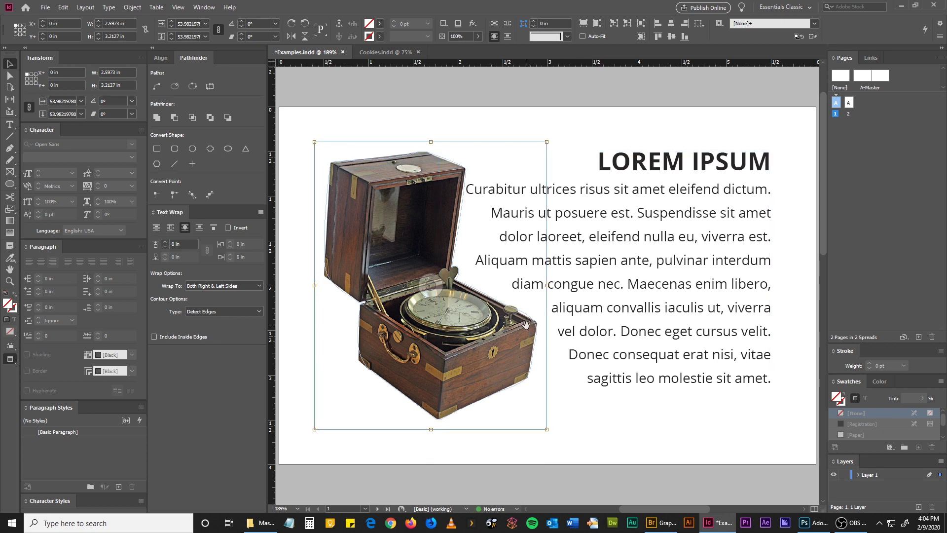
Step: Set the chronometer image's text wrap offset to 0.125 in and deselect it to review the whole page
key(ctrl+equal)
key(ctrl+equal)
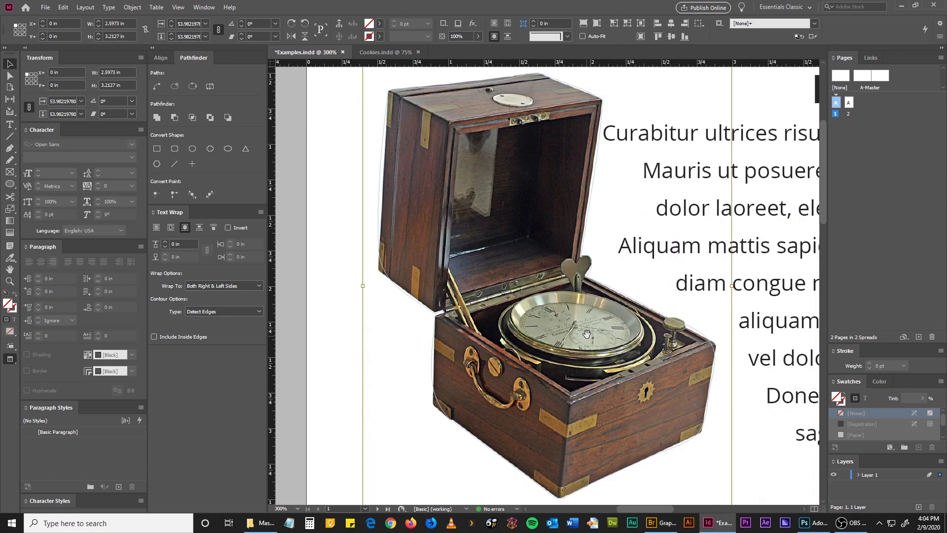
drag(587, 284, 434, 310)
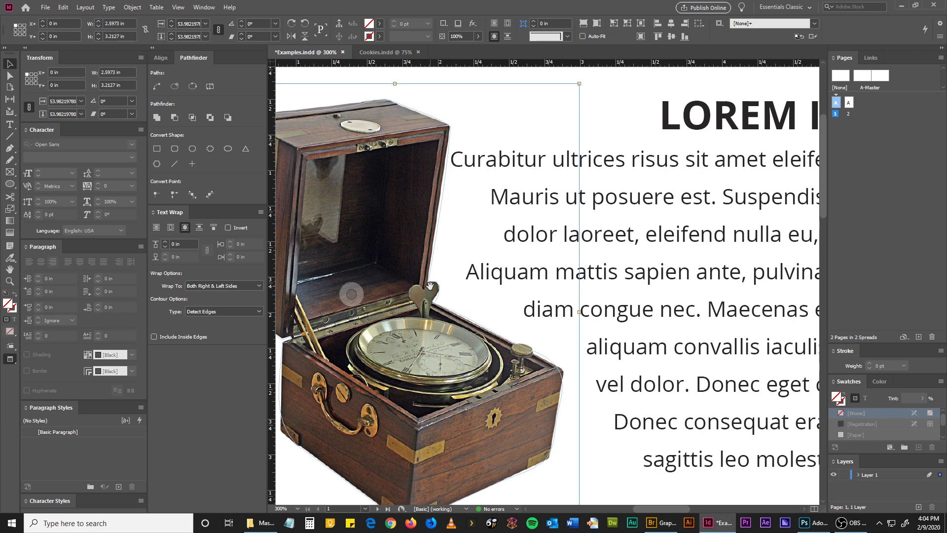
click(167, 246)
click(167, 244)
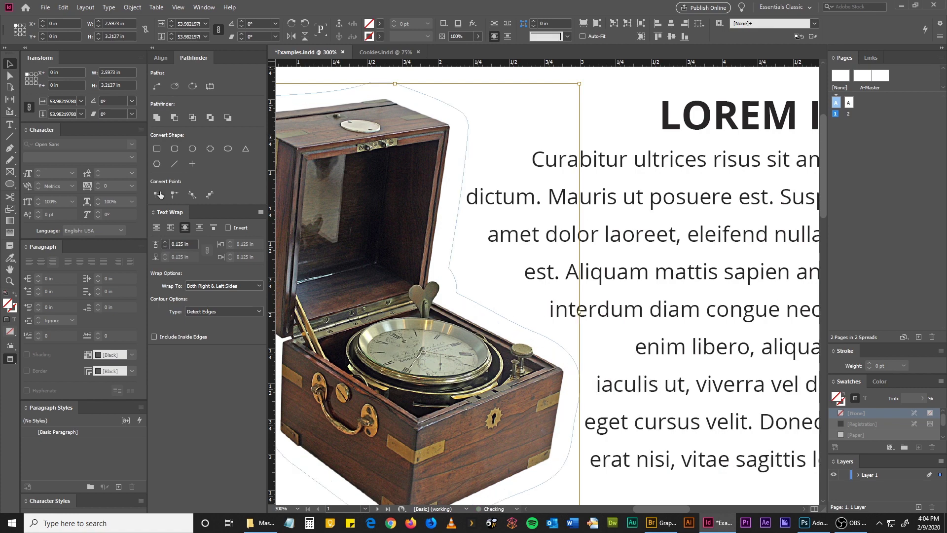
click(599, 84)
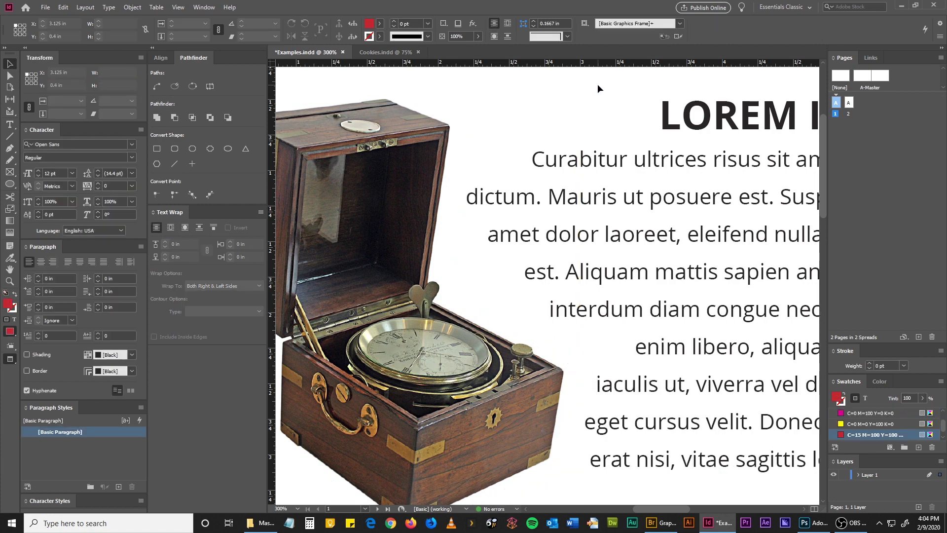
key(ctrl+minus)
key(ctrl+minus)
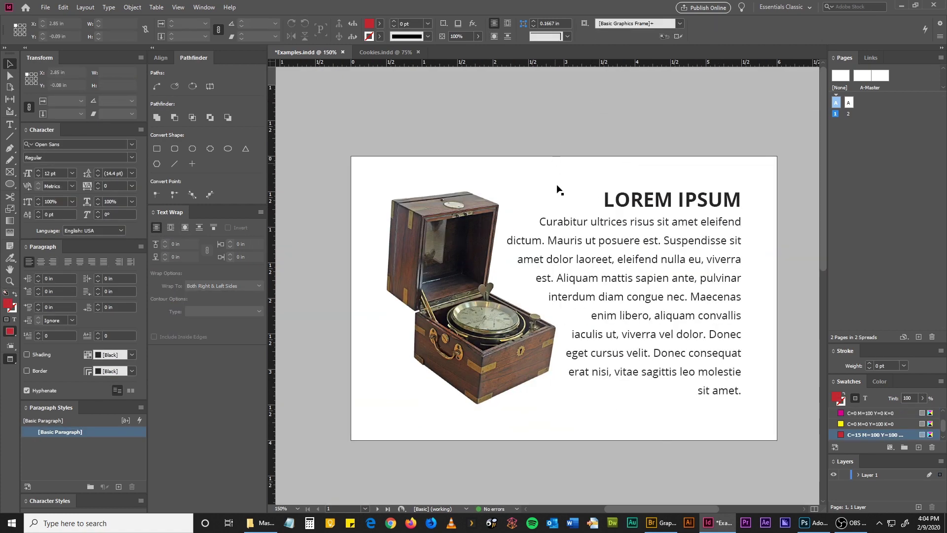
scroll(556, 168, right, 3)
scroll(556, 168, down, 1)
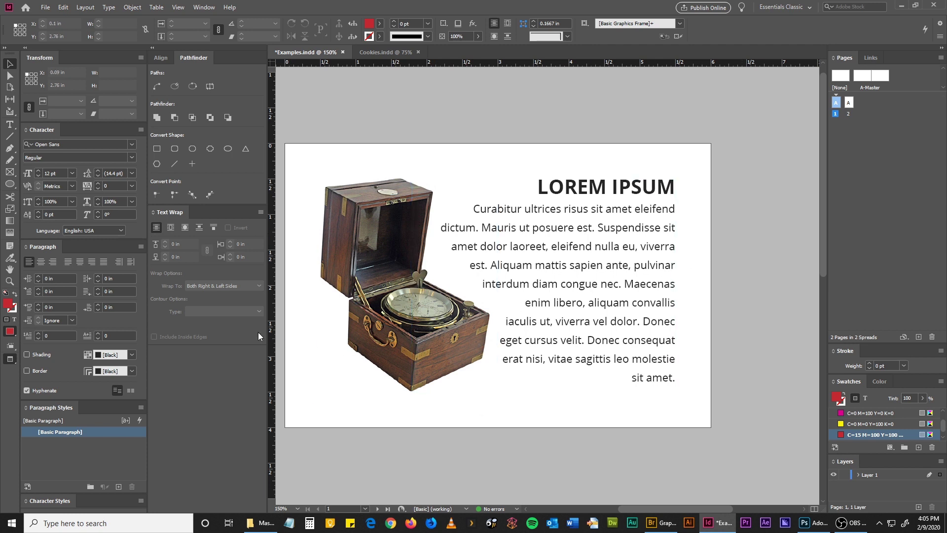
Step: Switch to the Cookies.indd document and select the full-page cookie photo
click(384, 52)
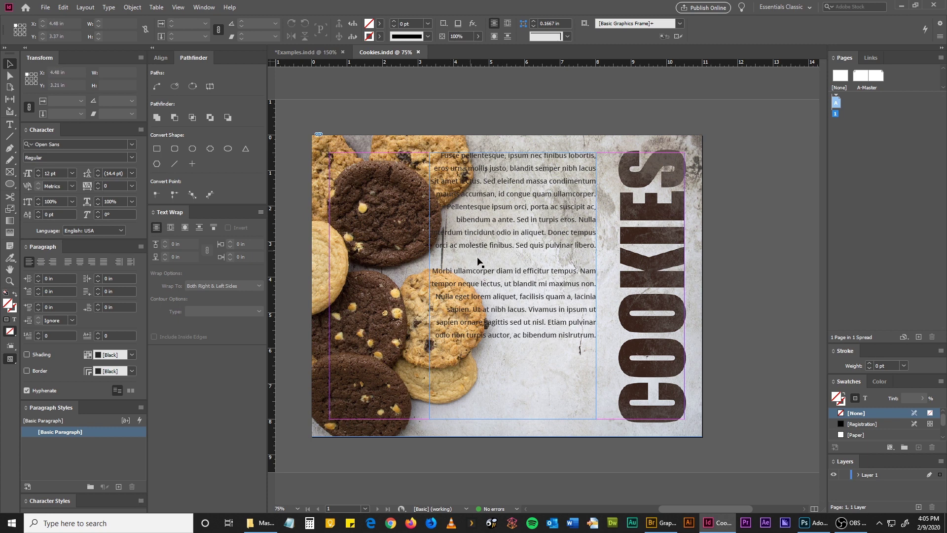
click(369, 335)
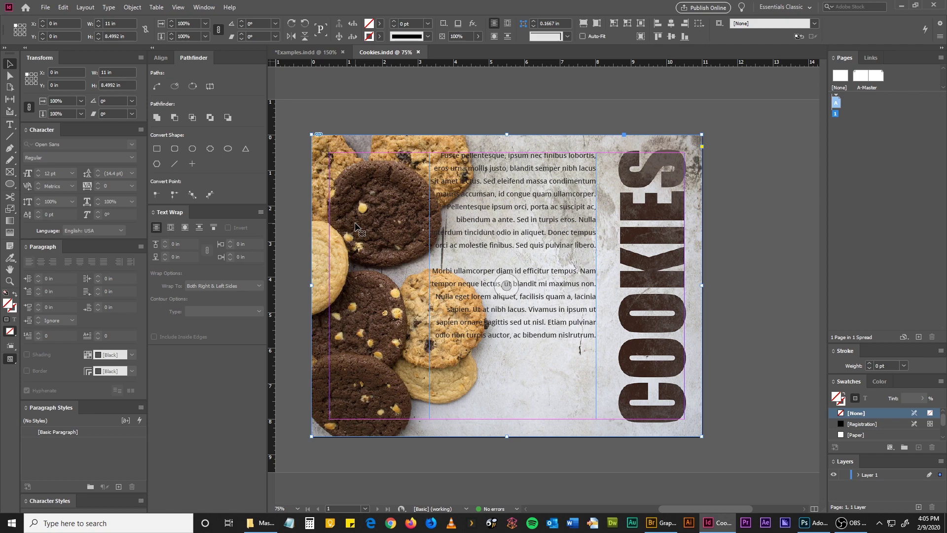
scroll(355, 226, up, 2)
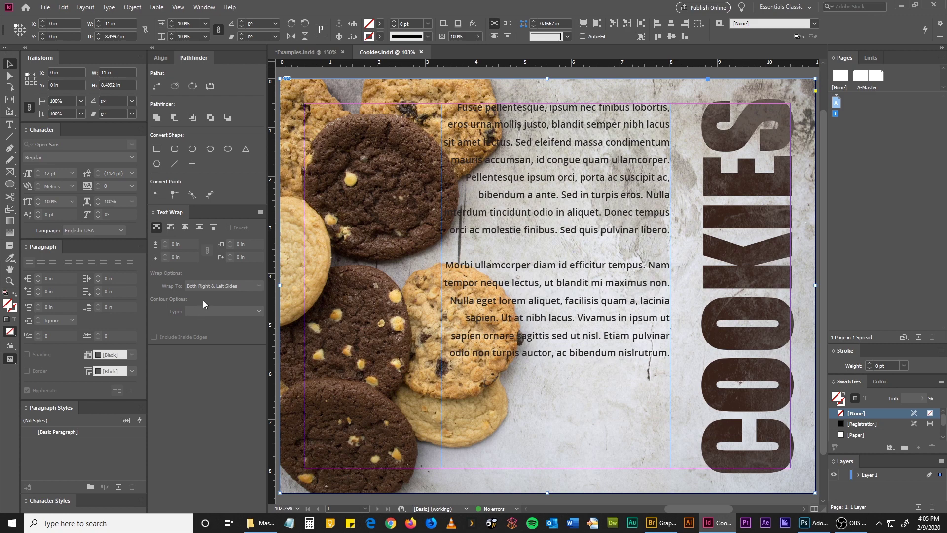
Step: Try wrapping the text around the cookie photo's object shape with the Detect Edges contour, and remove the wrap again
click(185, 227)
click(215, 308)
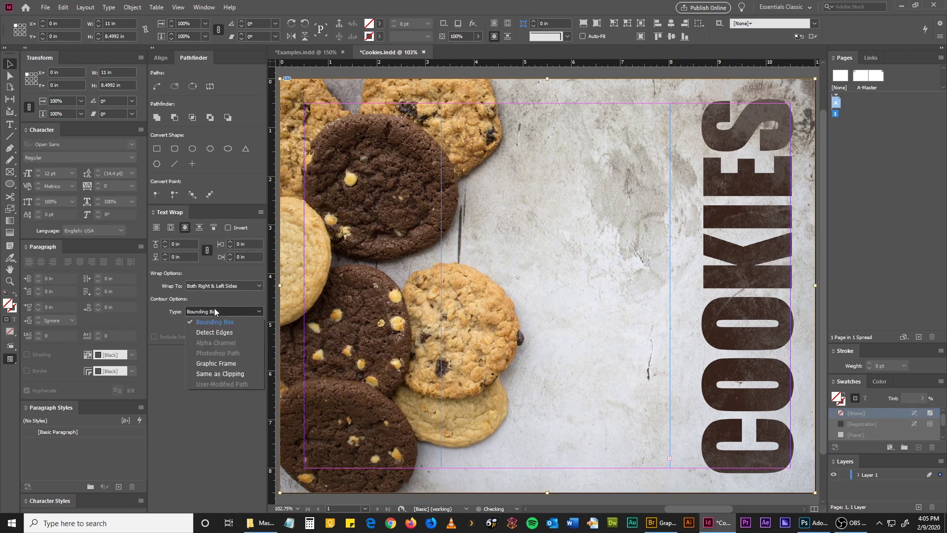
click(216, 333)
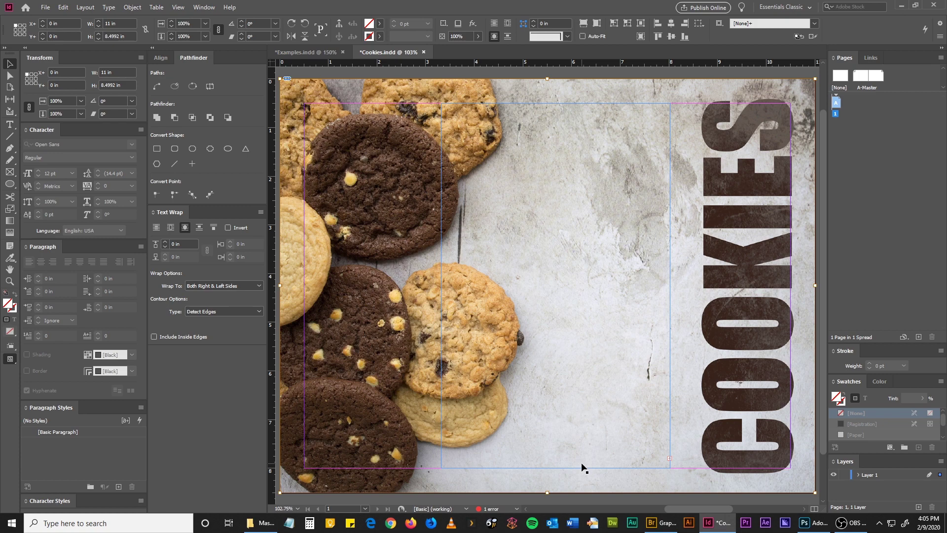
click(199, 312)
click(201, 321)
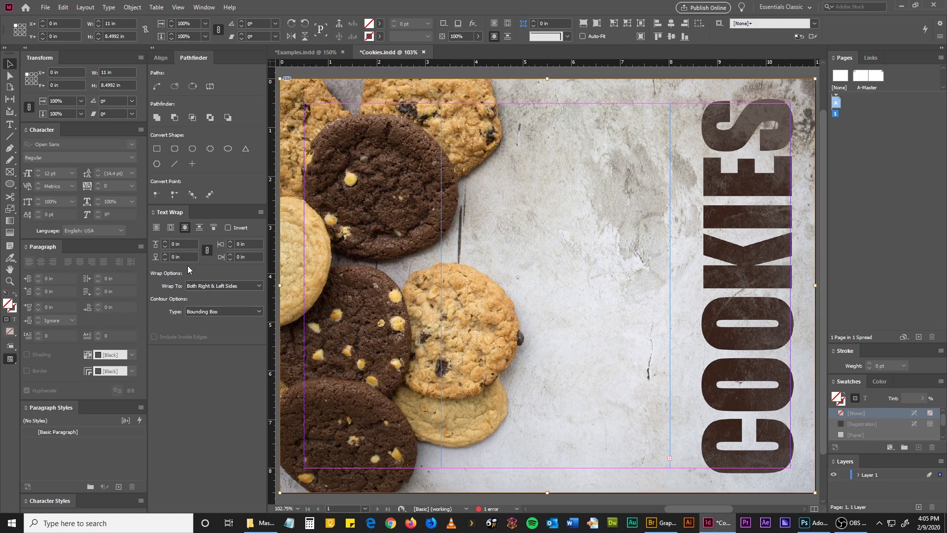
click(162, 228)
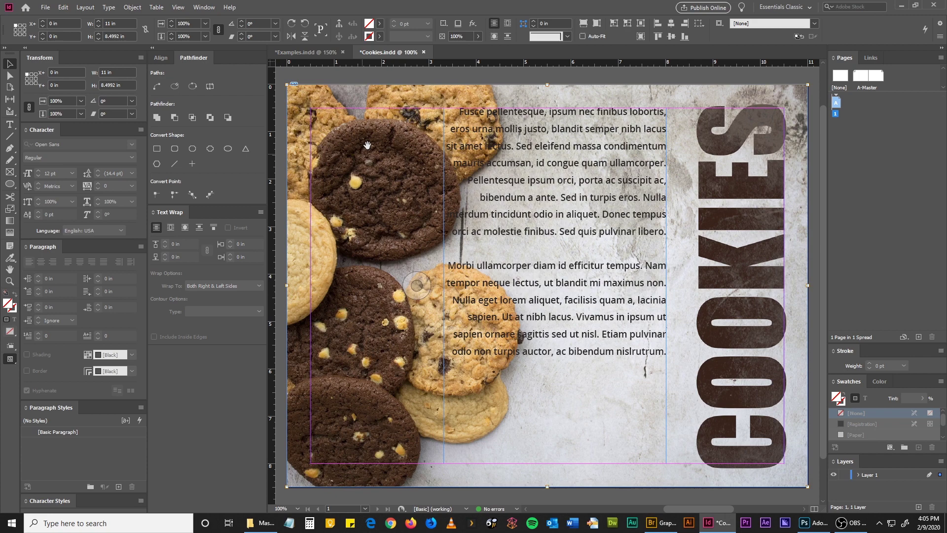
Step: Draw five overlapping ellipses filled with C=100 M=0 Y=0 K=0 over the cookies nearest the text column
key(ctrl+minus)
click(418, 108)
scroll(473, 181, right, 2)
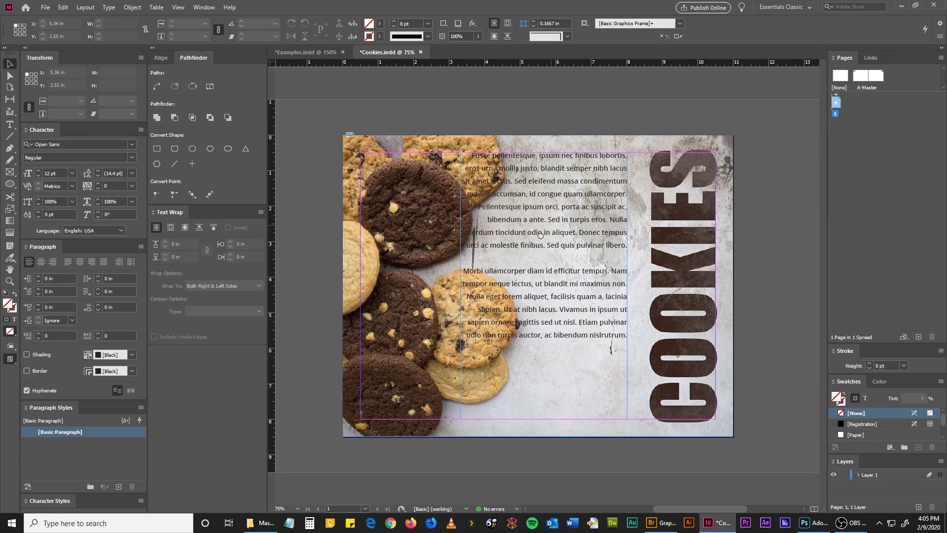
scroll(871, 419, down, 1)
click(856, 434)
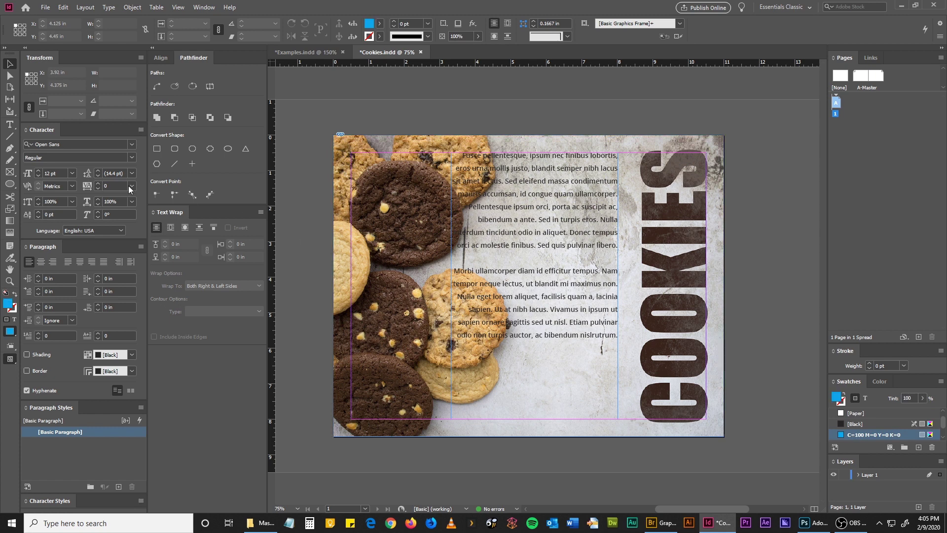
click(9, 184)
drag(389, 119, 495, 214)
mouse_move(345, 159)
mouse_down()
mouse_move(446, 249)
mouse_move(510, 371)
mouse_move(428, 364)
mouse_move(433, 381)
mouse_up()
drag(404, 325, 492, 399)
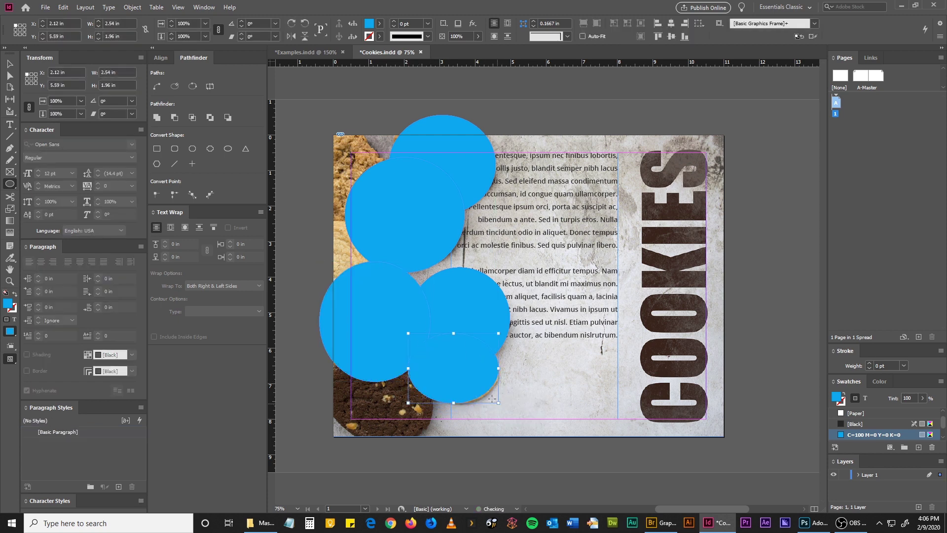
Step: Combine the five cyan ellipses into one shape with Pathfinder Add and set its fill to None
click(9, 64)
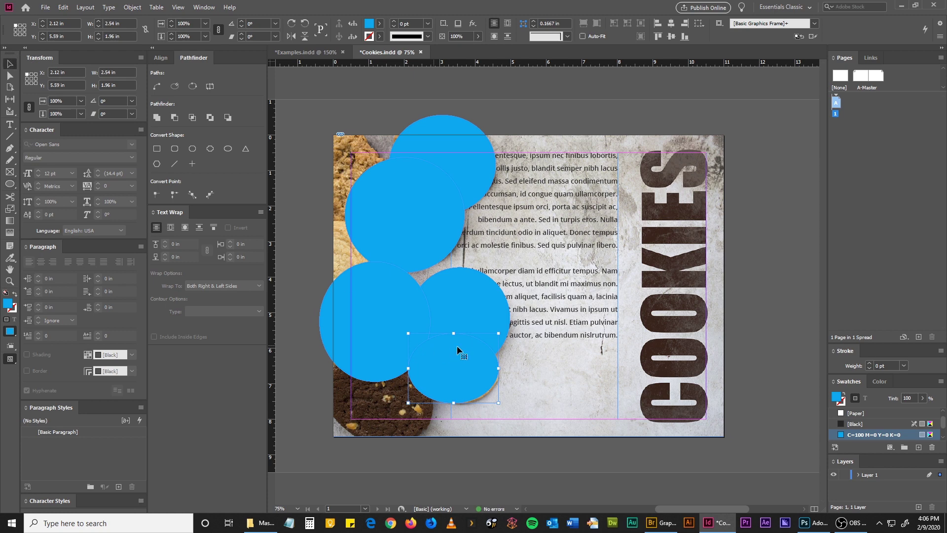
shift+click(470, 289)
shift+click(351, 304)
shift+click(384, 240)
shift+click(459, 138)
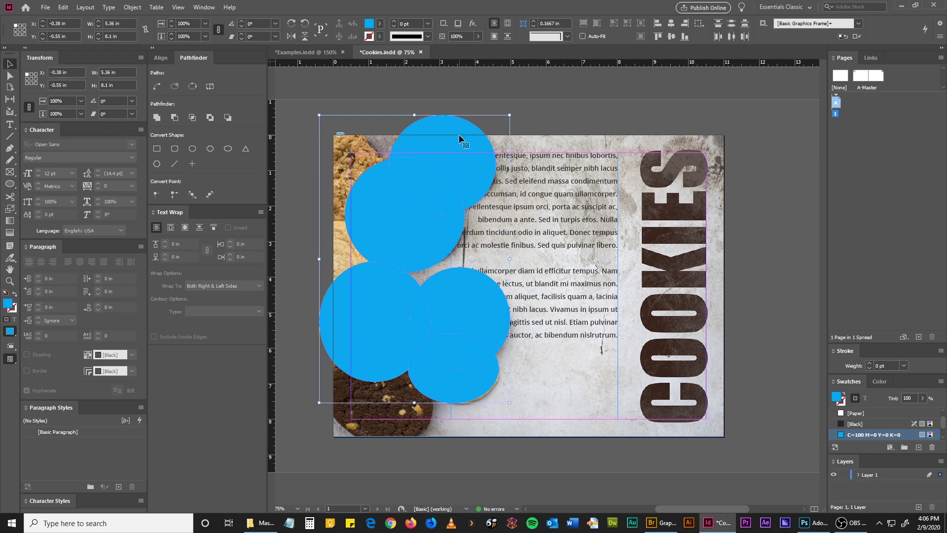
click(157, 119)
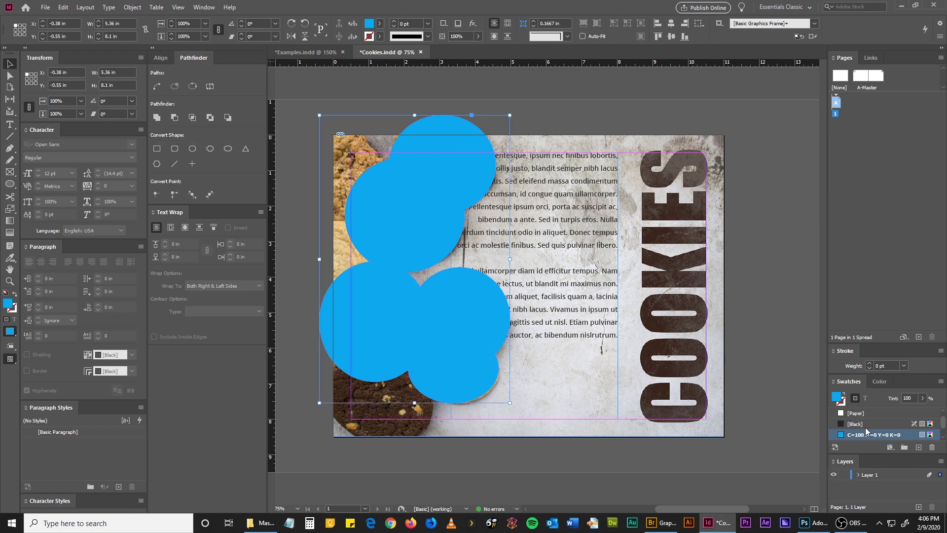
scroll(865, 433, up, 2)
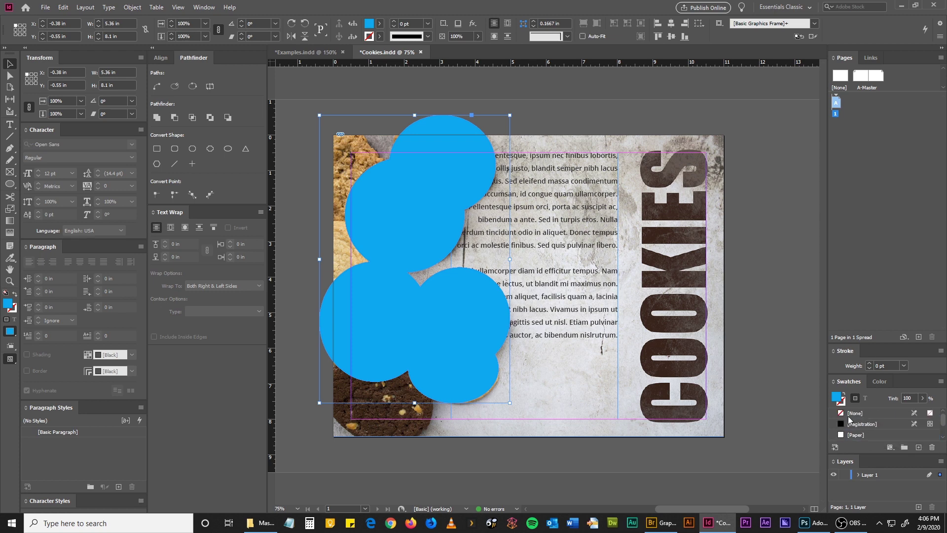
click(854, 414)
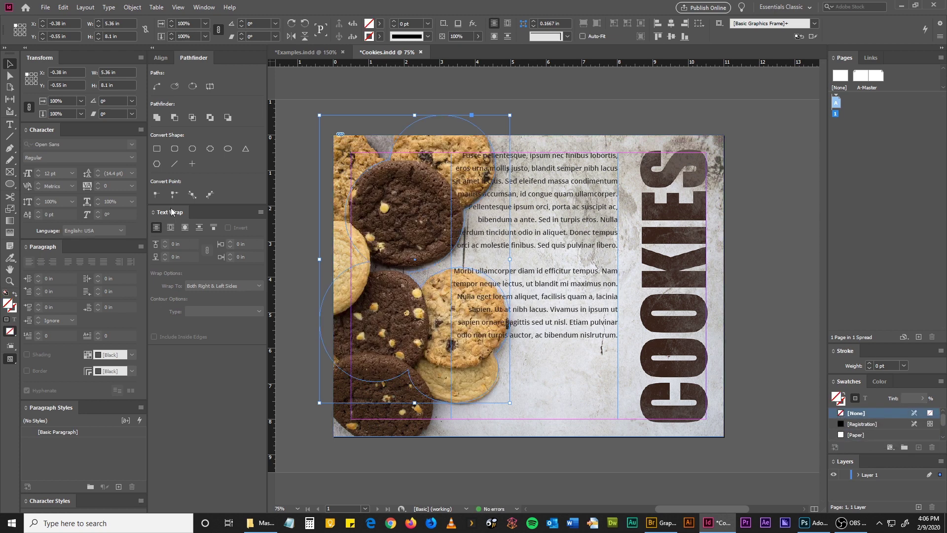
Step: Wrap the text around the combined ellipse shape's contour with a 0.1875 in offset
click(185, 227)
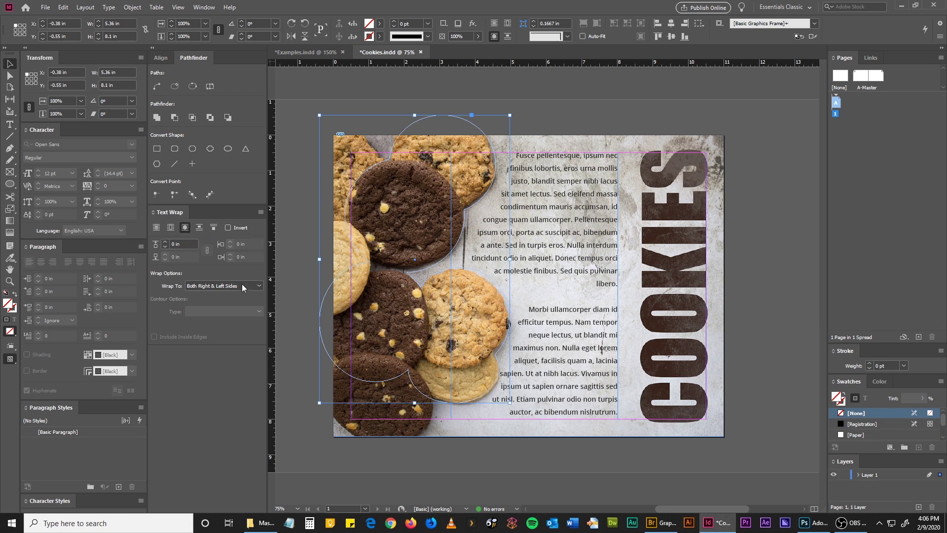
click(165, 241)
click(164, 243)
click(164, 243)
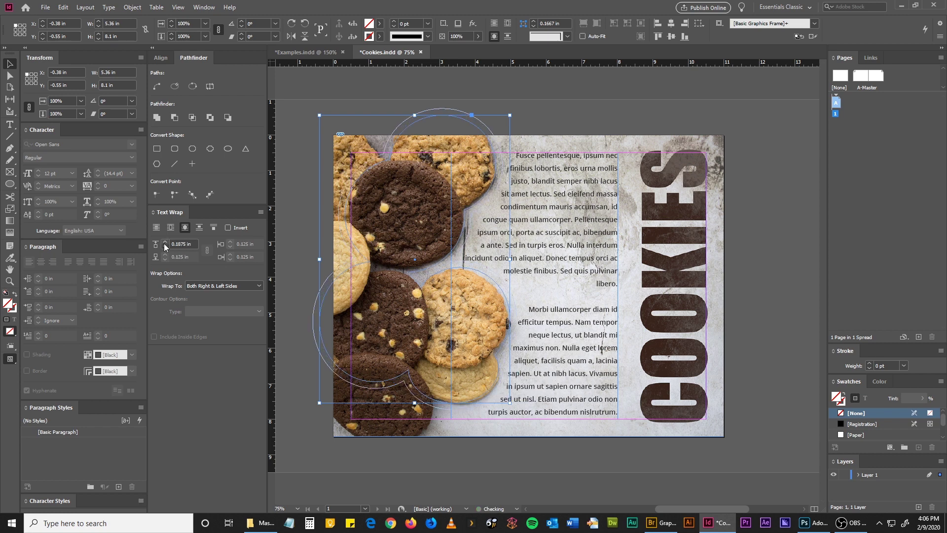
click(164, 243)
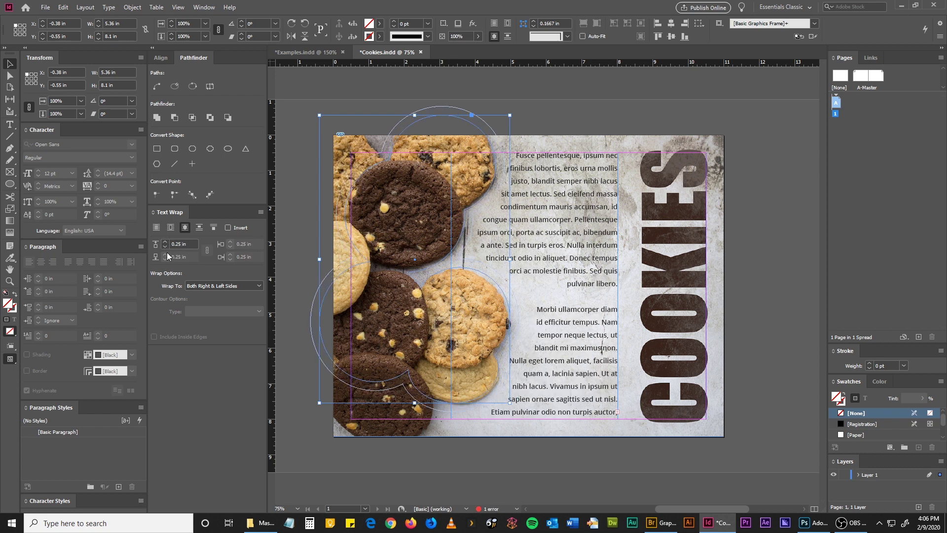
click(165, 247)
Step: Show the page in Preview mode and delete the combined ellipse shape over the cookies
click(591, 120)
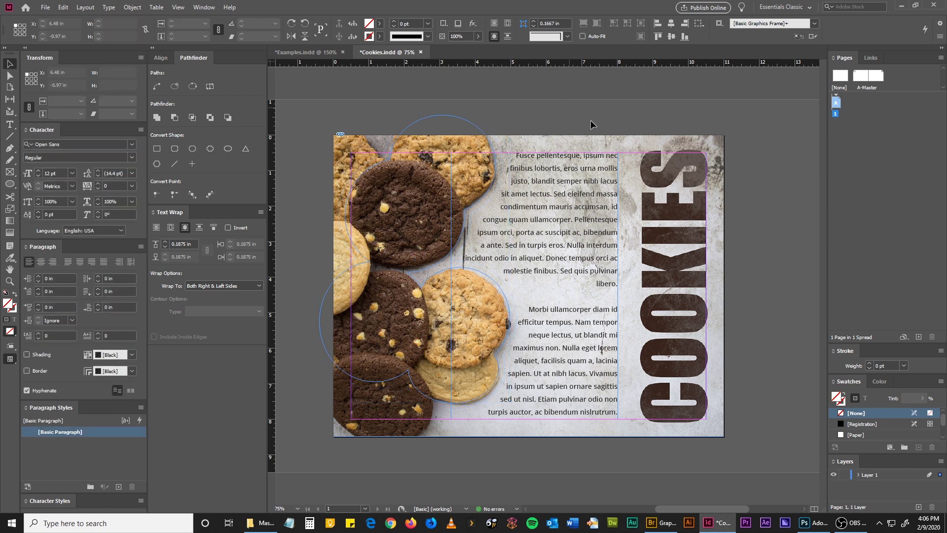
key(w)
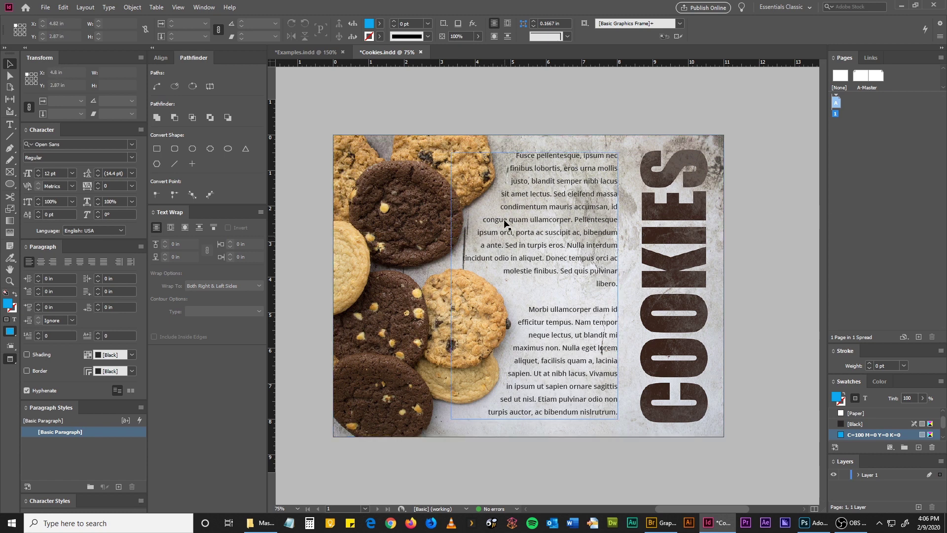
click(489, 142)
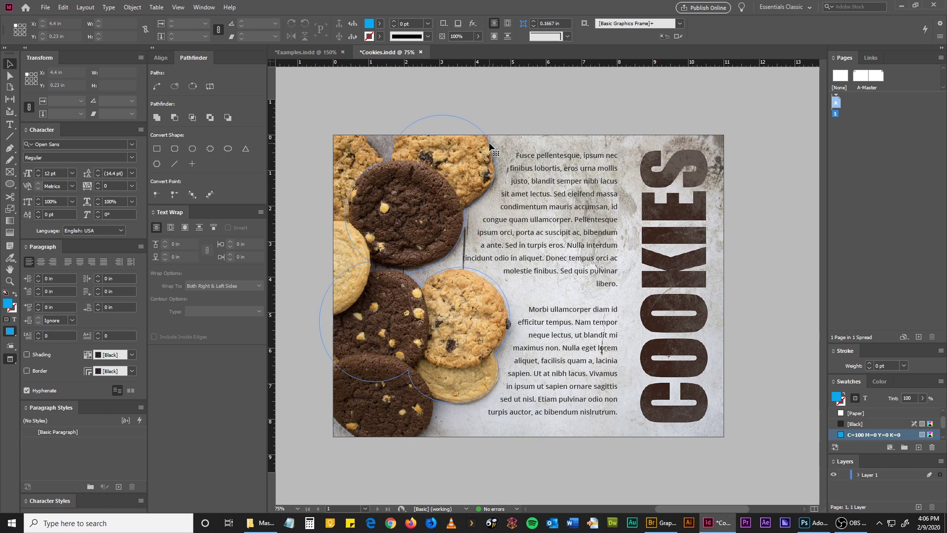
key(ctrl+z)
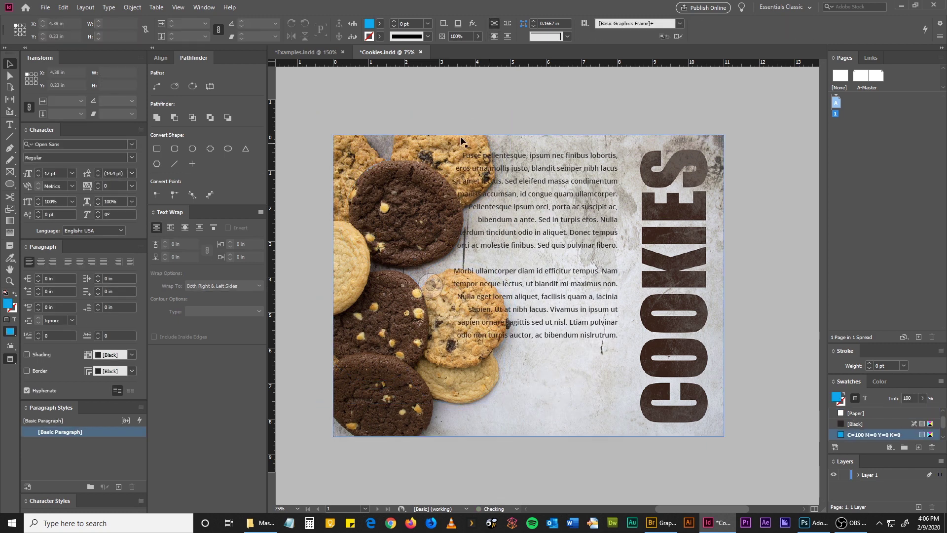
Step: Draw a closed Pen path of straight segments following the cookies' edges beside the text and enclosing the page's cookie side
click(9, 148)
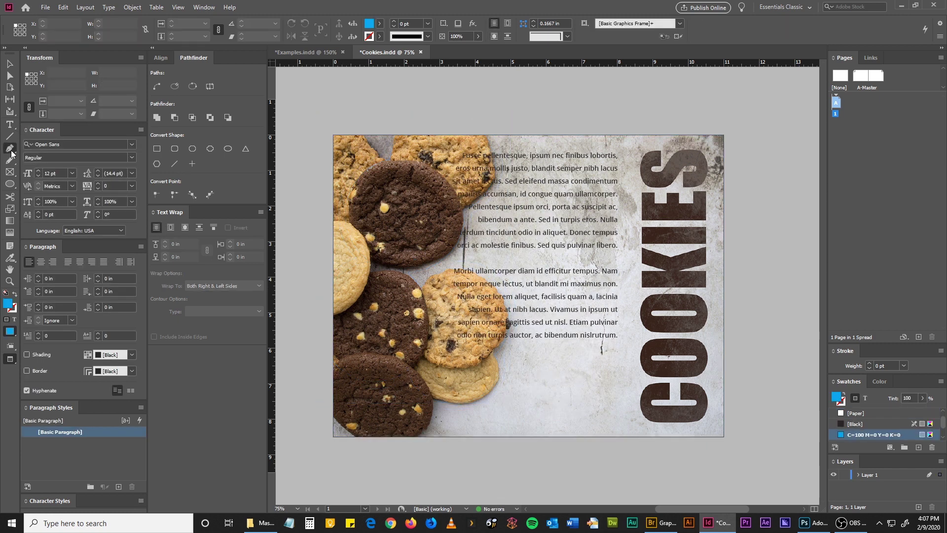
click(476, 118)
click(498, 179)
click(463, 214)
click(462, 237)
click(445, 267)
click(486, 275)
click(508, 314)
click(511, 336)
click(503, 357)
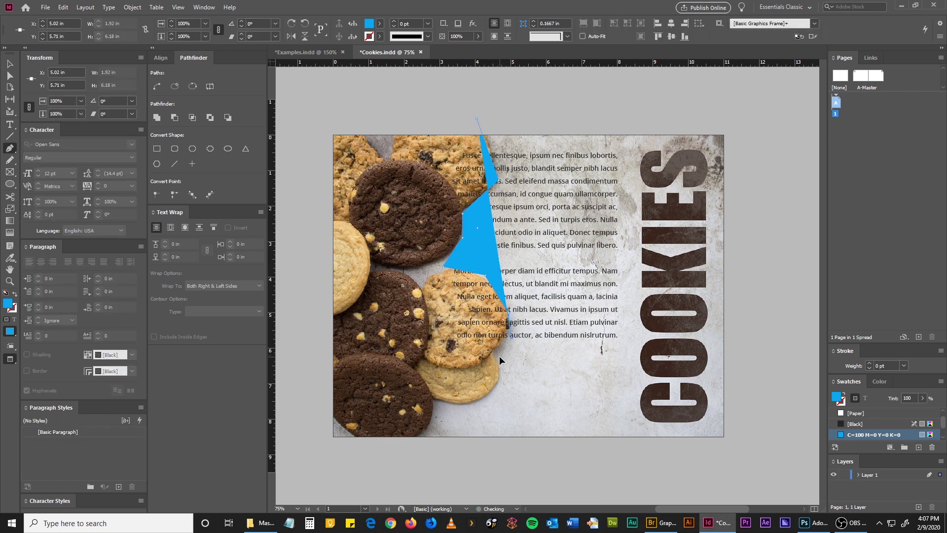
click(502, 376)
click(488, 408)
click(445, 411)
click(423, 446)
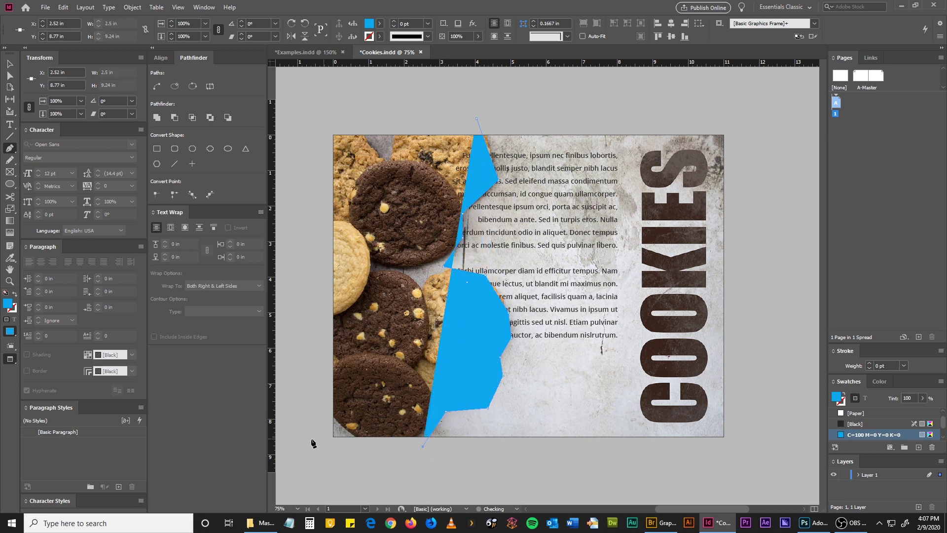
click(311, 439)
click(313, 122)
click(476, 120)
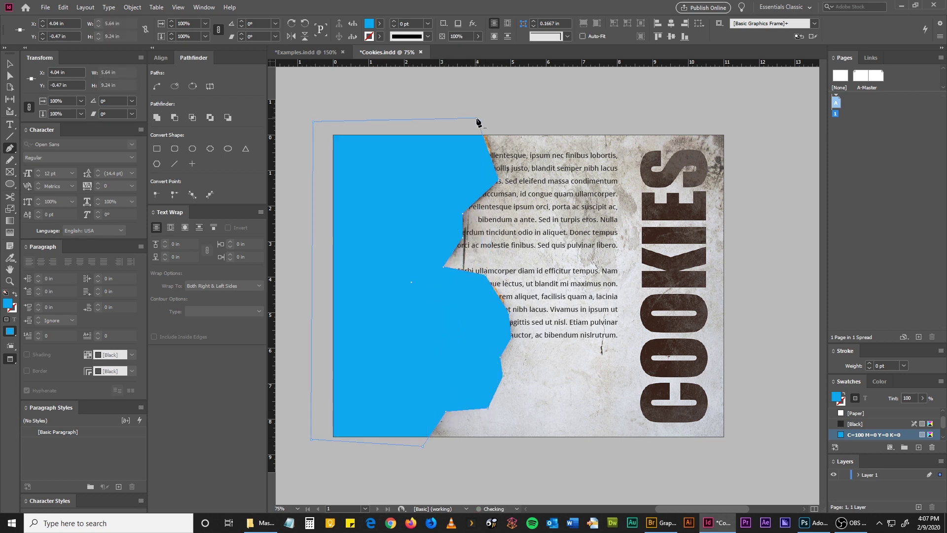
Step: Set the pen-drawn shape's fill to None and wrap the text around its object shape with a 0.125 in offset
click(11, 64)
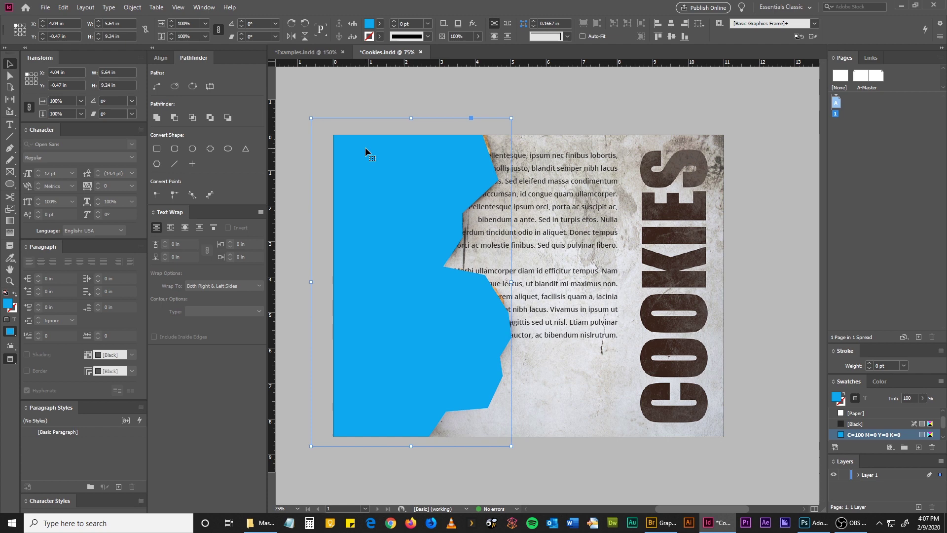
key(slash)
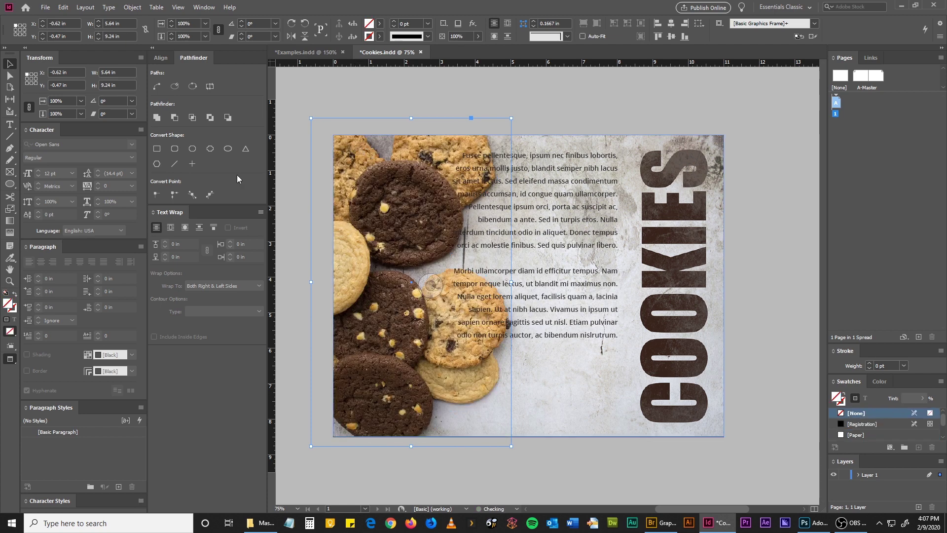
click(185, 228)
click(165, 244)
click(165, 244)
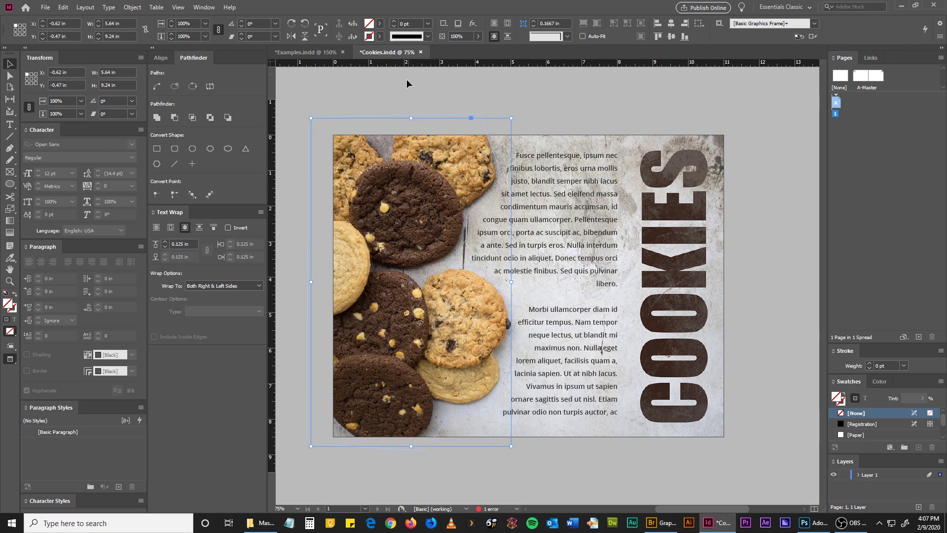
click(402, 90)
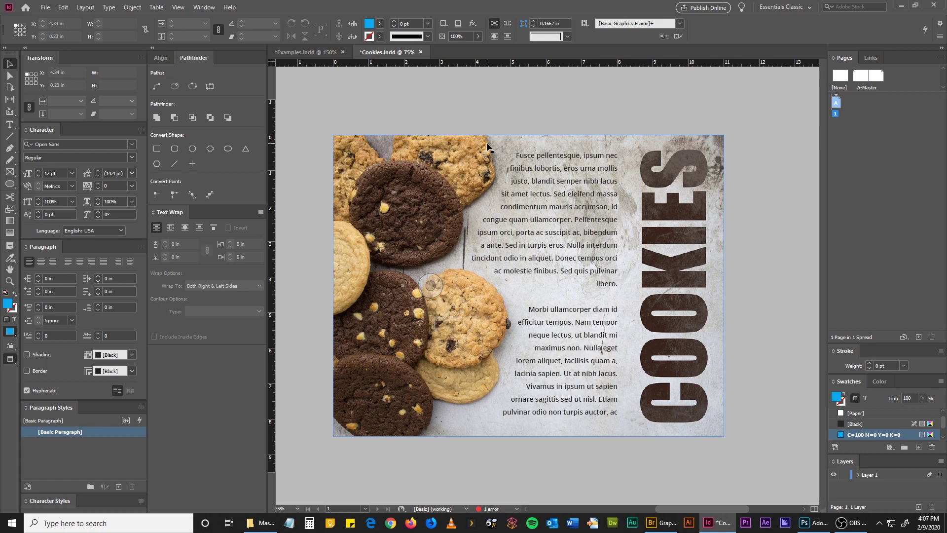
Step: Switch to the Examples.indd document and display page 2 with the granola bowl
click(319, 52)
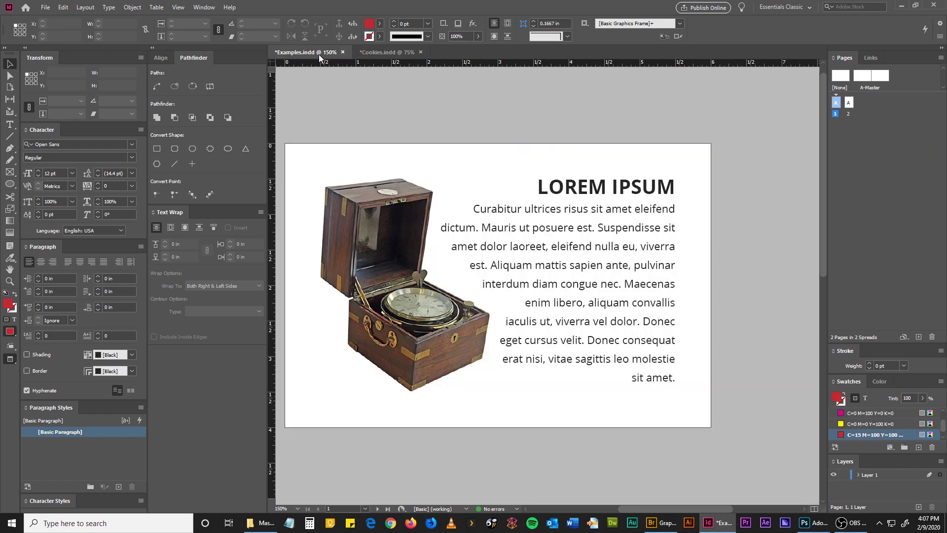
double_click(848, 103)
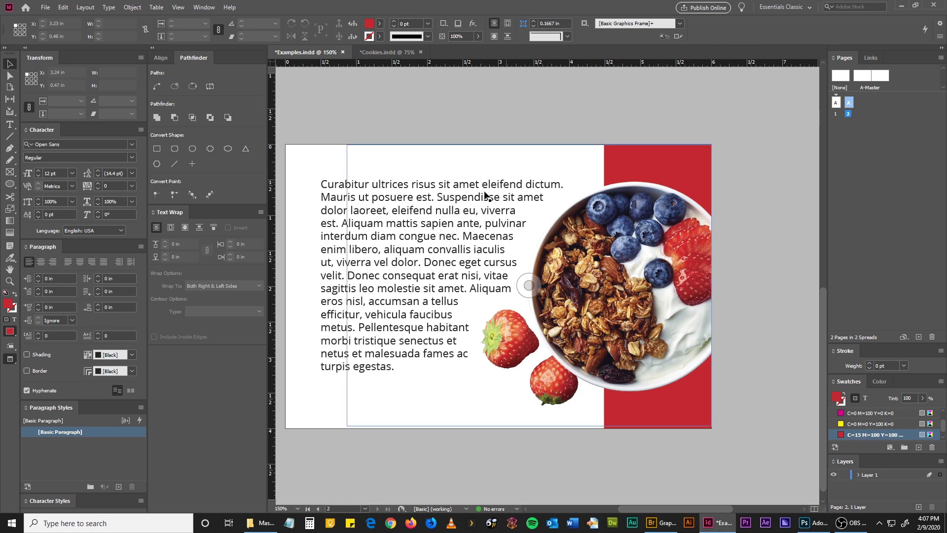
scroll(547, 222, left, 1)
scroll(548, 222, down, 1)
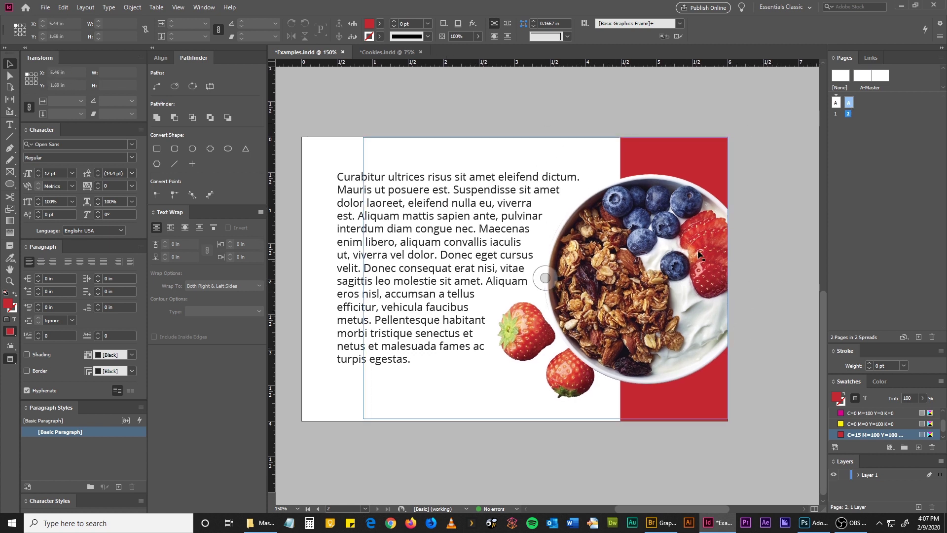
Step: Examine how page 2 is built by selecting the red rectangle, the text frame and the bowl image in turn
click(695, 143)
click(691, 129)
click(700, 158)
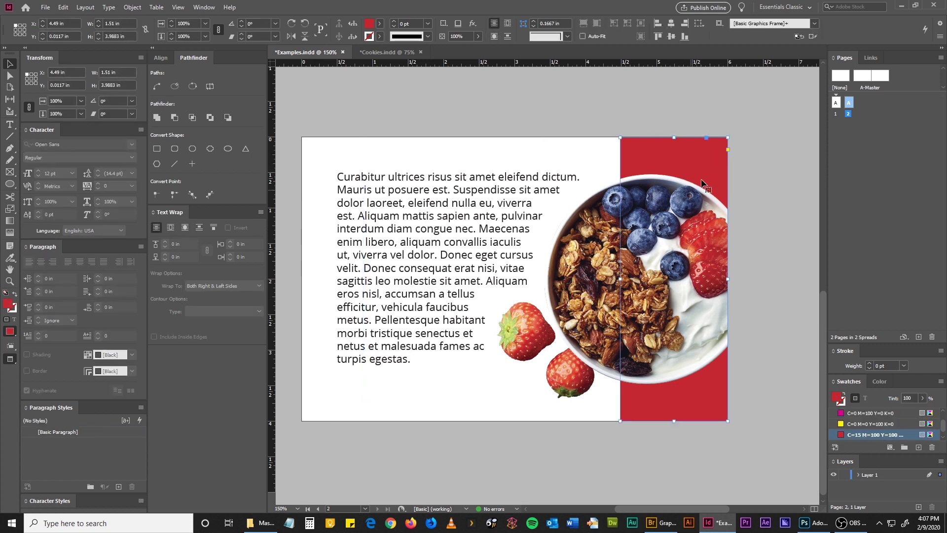
click(360, 207)
click(351, 105)
click(670, 228)
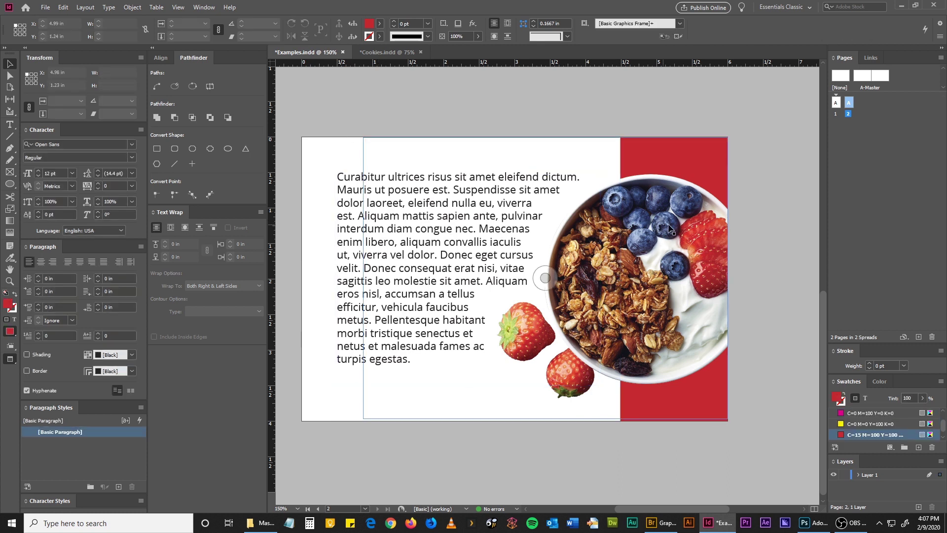
click(670, 227)
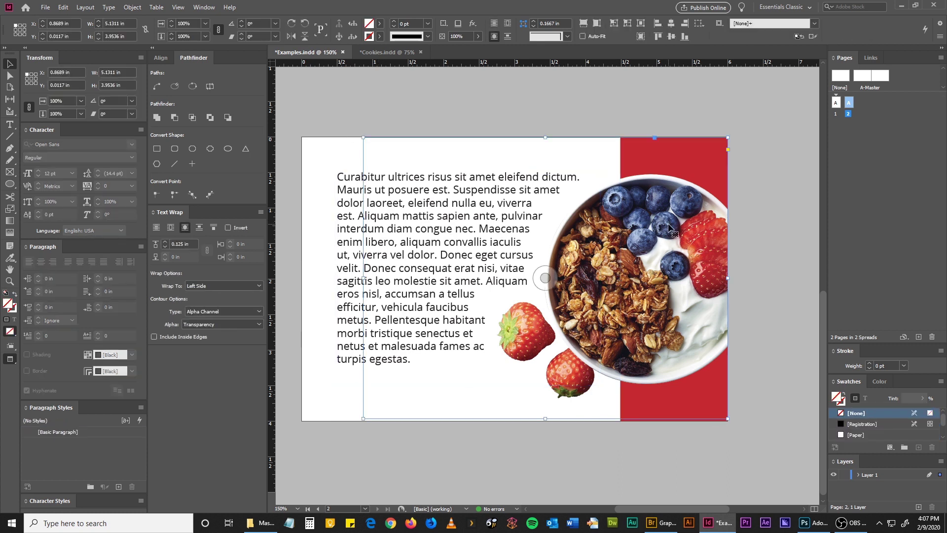
right_click(670, 228)
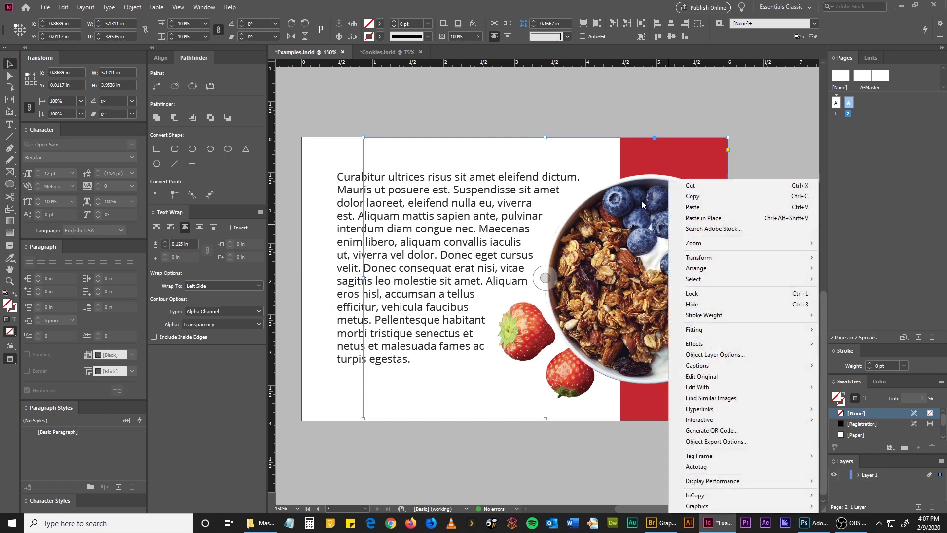
click(637, 107)
click(671, 217)
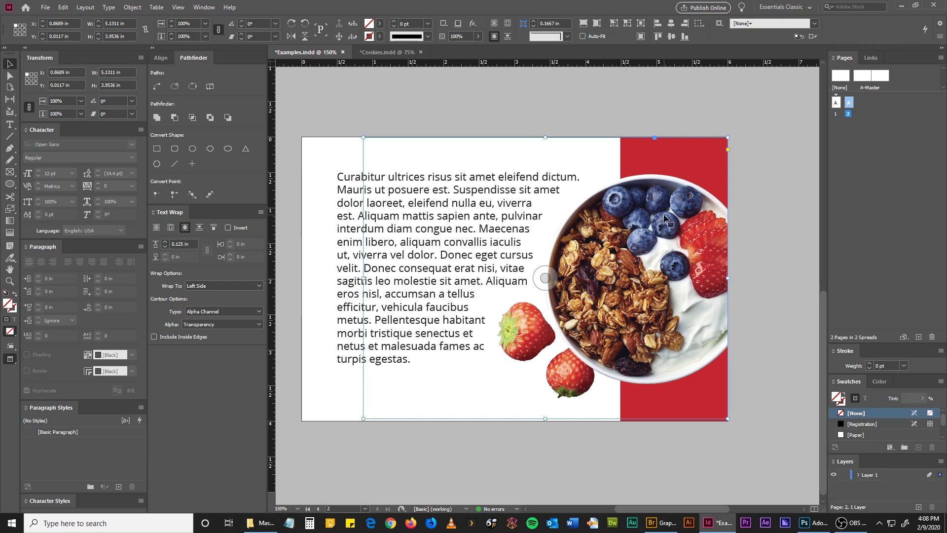
Step: In the bowl image's Object Layer Options, hide the masked Layer 0 and show the full-photo Layer 0
right_click(665, 218)
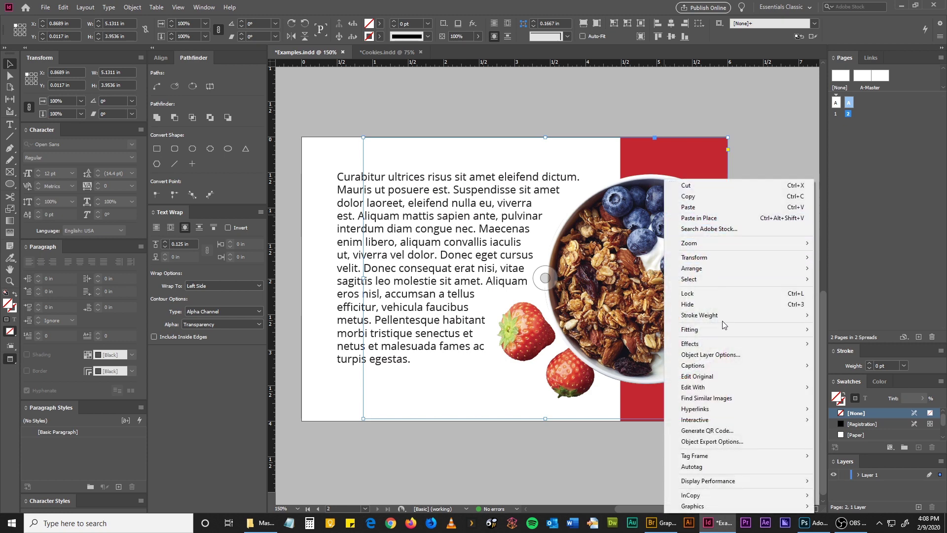
click(701, 356)
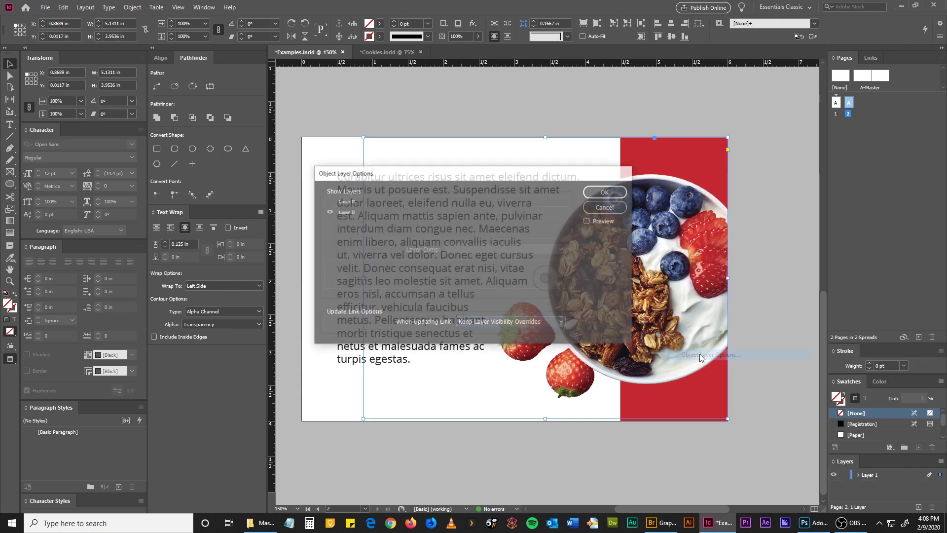
click(329, 212)
click(329, 201)
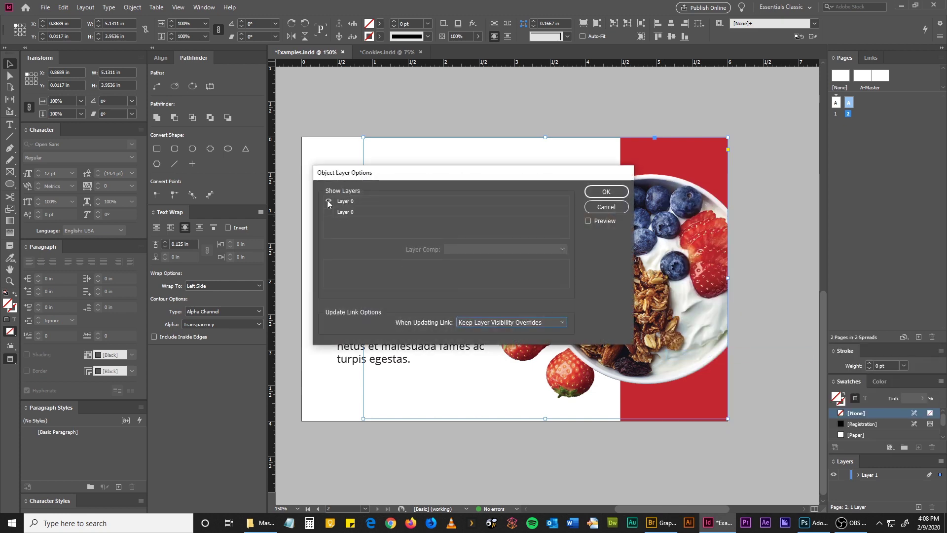
click(601, 192)
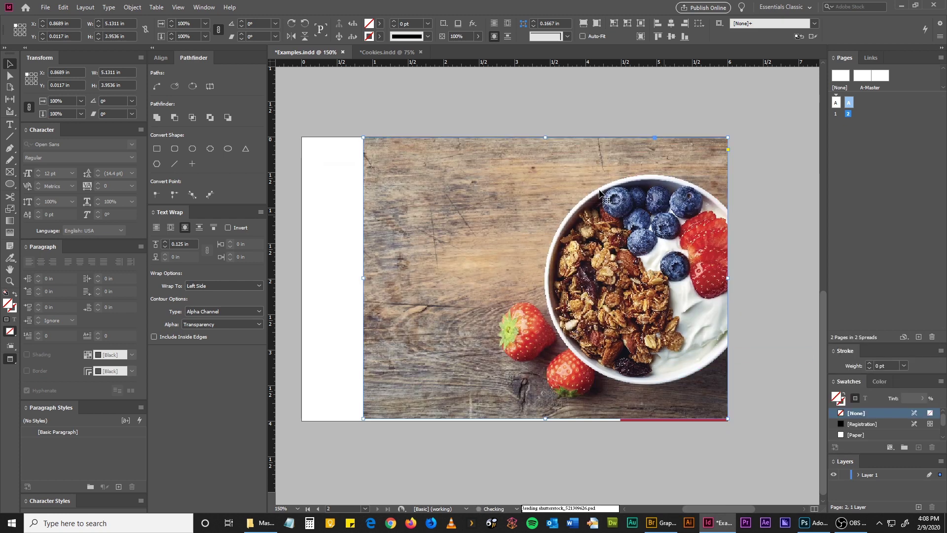
click(556, 107)
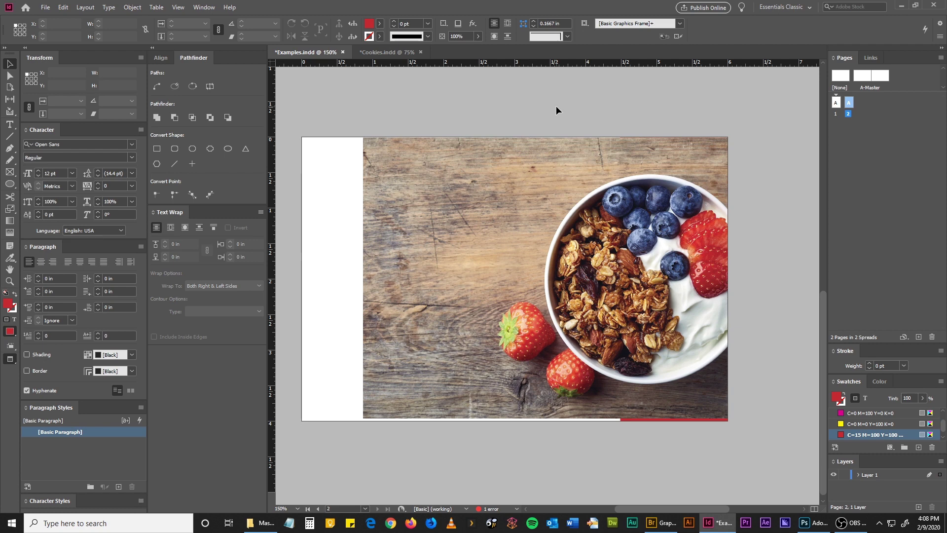
Step: Select the bowl image and open its original PSD for editing in Photoshop
click(561, 141)
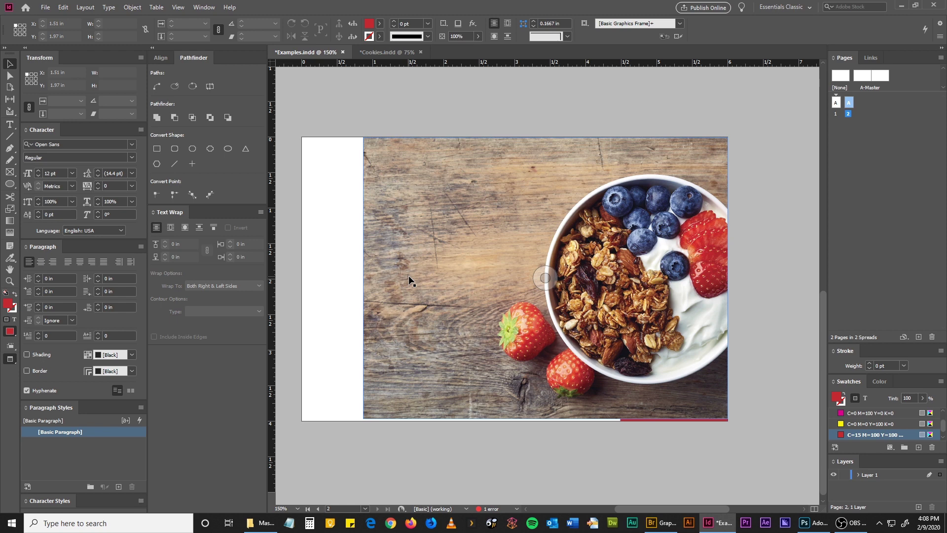
click(474, 245)
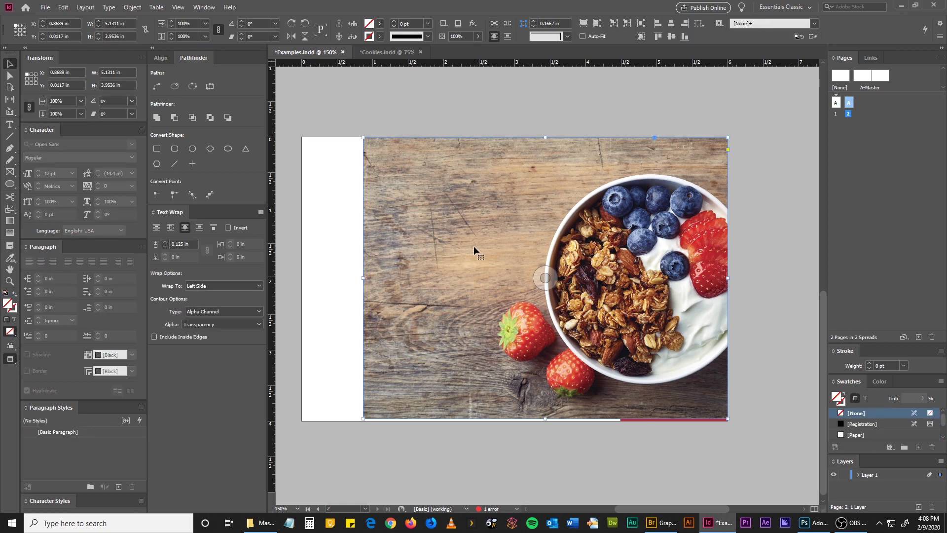
right_click(582, 221)
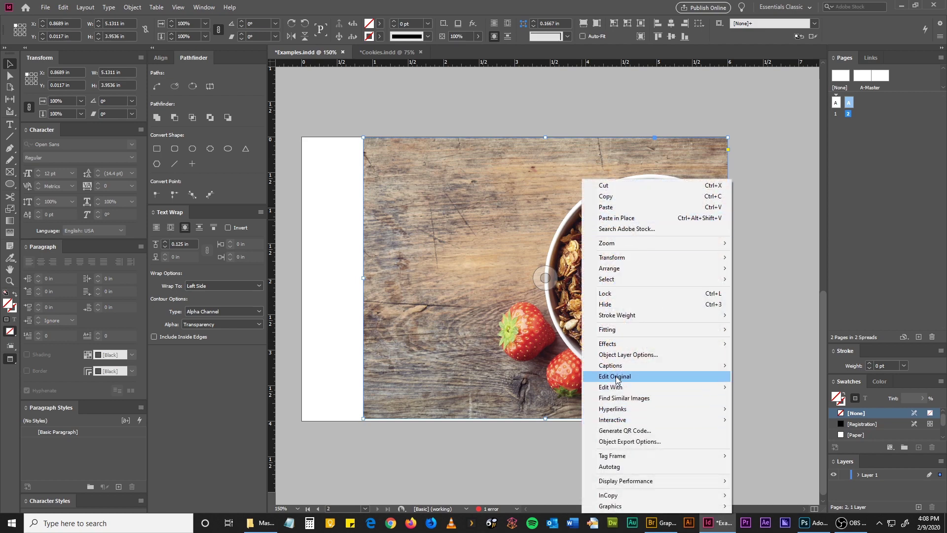
click(616, 377)
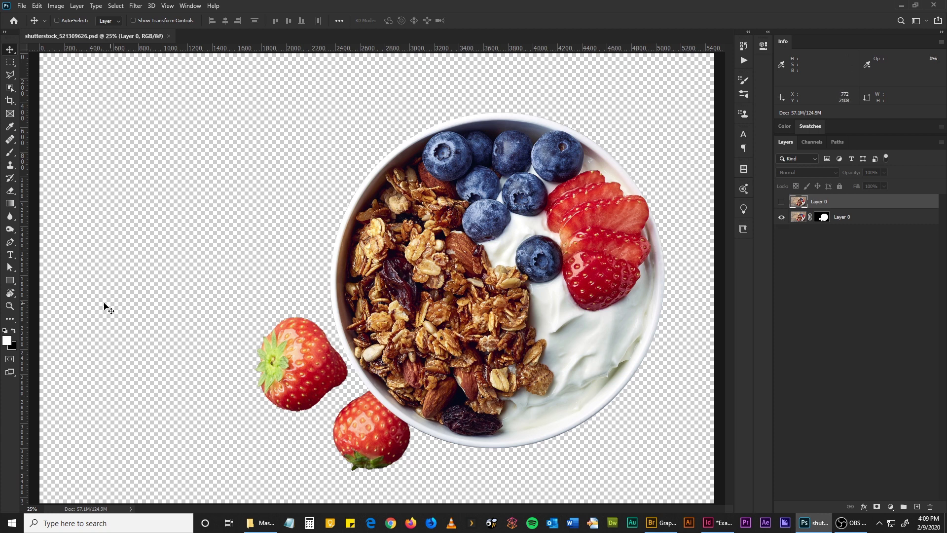
Step: Zoom in to 200% on the bowl's lower rim and examine the edge of its layer mask
click(9, 306)
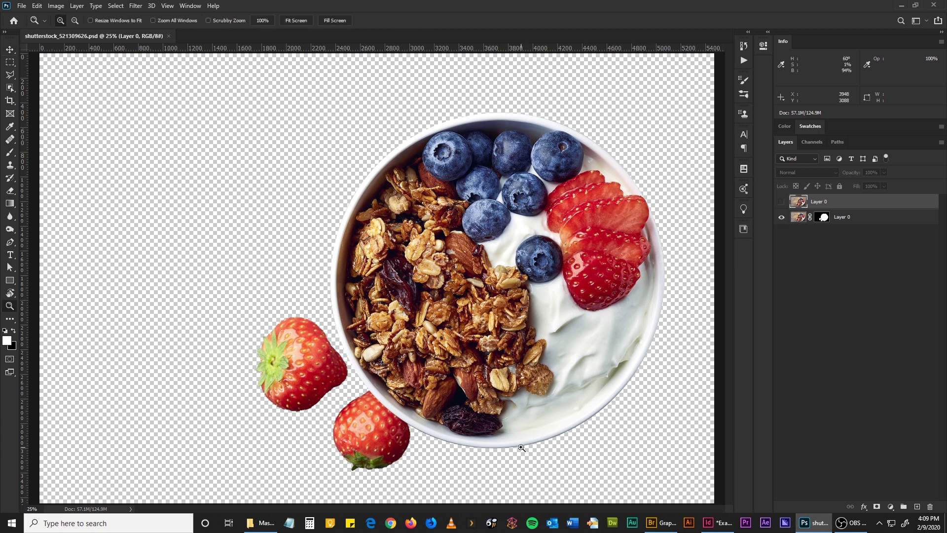
click(508, 463)
click(497, 448)
click(408, 431)
click(408, 432)
click(292, 410)
drag(292, 410, 389, 328)
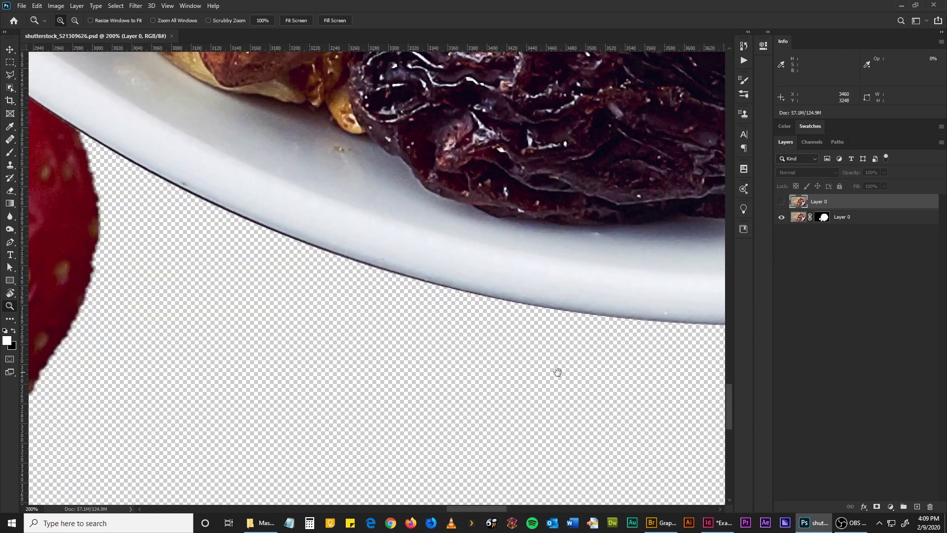
drag(548, 372, 383, 316)
drag(314, 283, 531, 324)
key(ctrl+r)
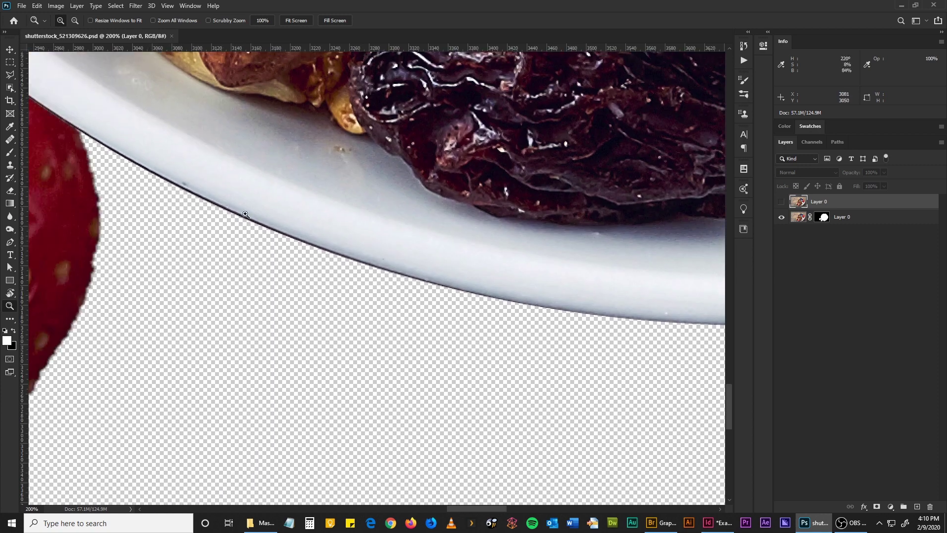
Step: Examine the layer mask's edges around both strawberries and the bowl's side at 200%, then return to the whole image at 25%
drag(238, 213, 571, 232)
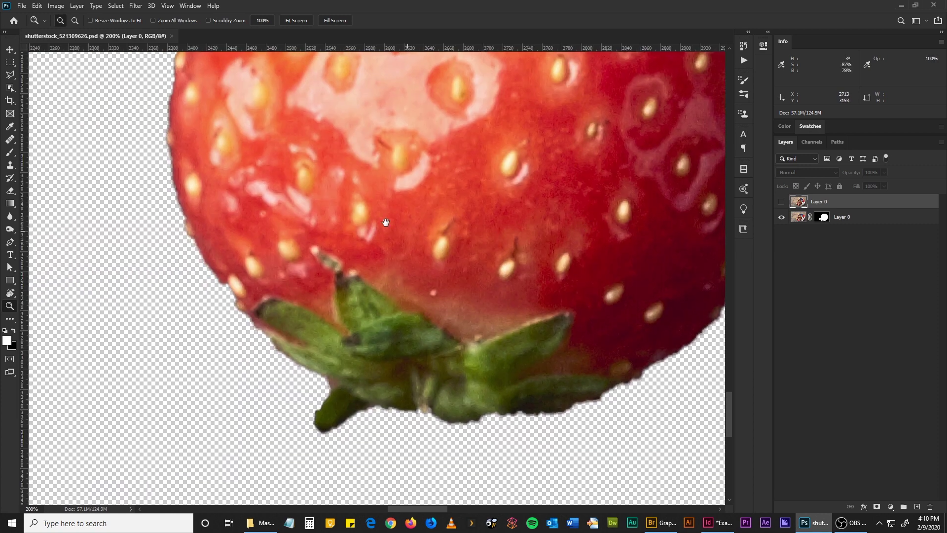
drag(386, 222, 554, 360)
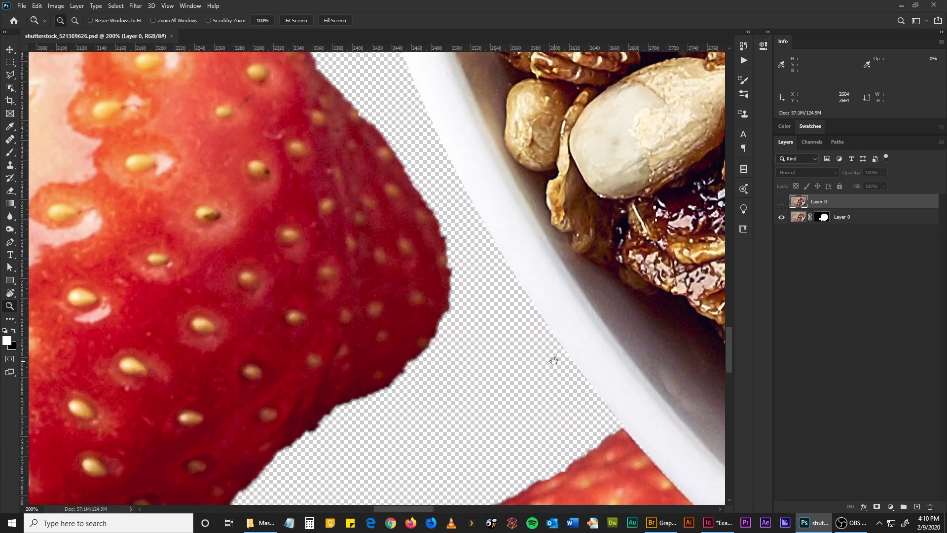
key(ctrl+minus)
key(ctrl+minus)
key(ctrl+minus)
key(ctrl+minus)
key(ctrl+minus)
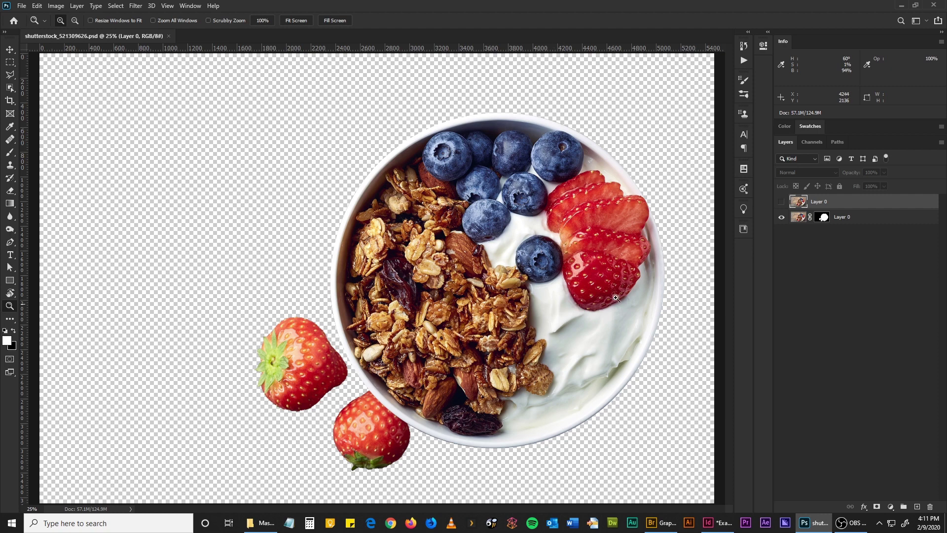
Step: Compare the full-photo Layer 0 with the masked Layer 0 by switching their visibility, ending on the masked one
click(781, 219)
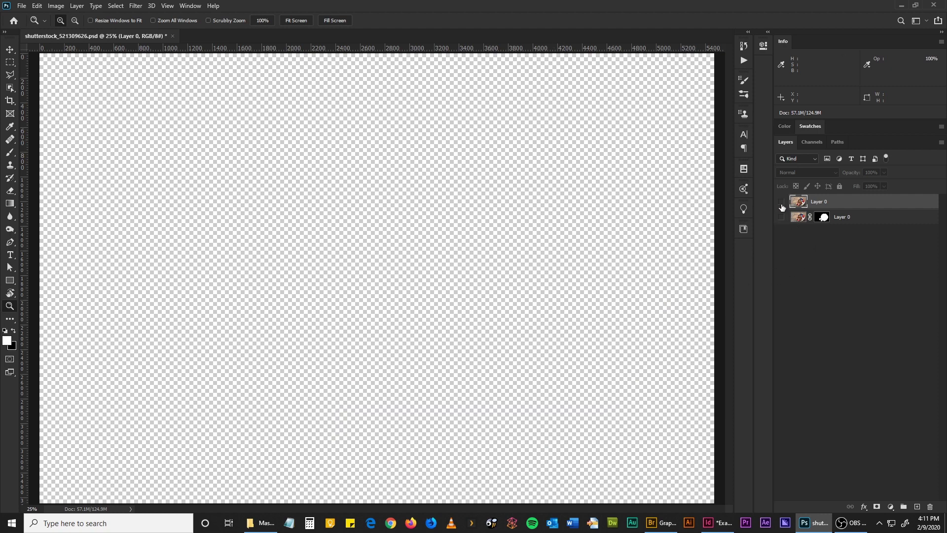
click(781, 202)
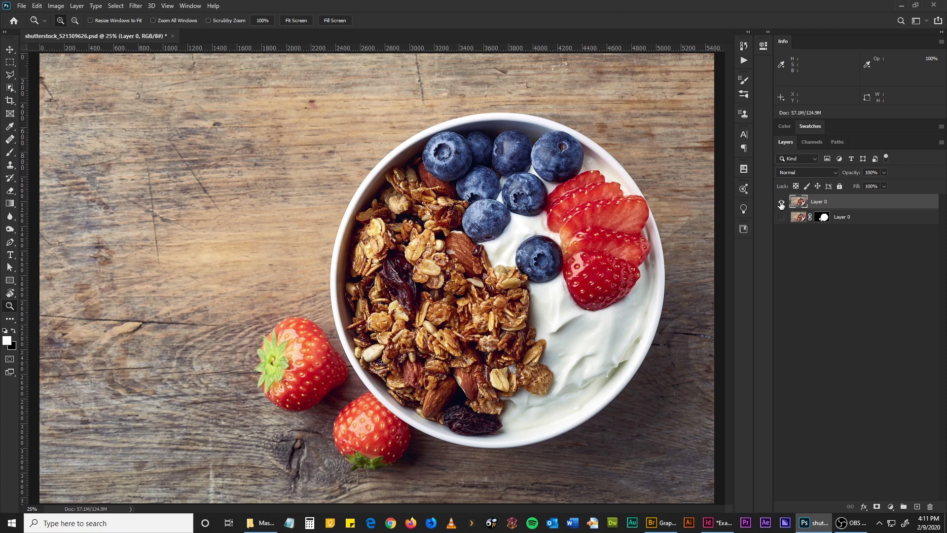
click(781, 201)
click(782, 218)
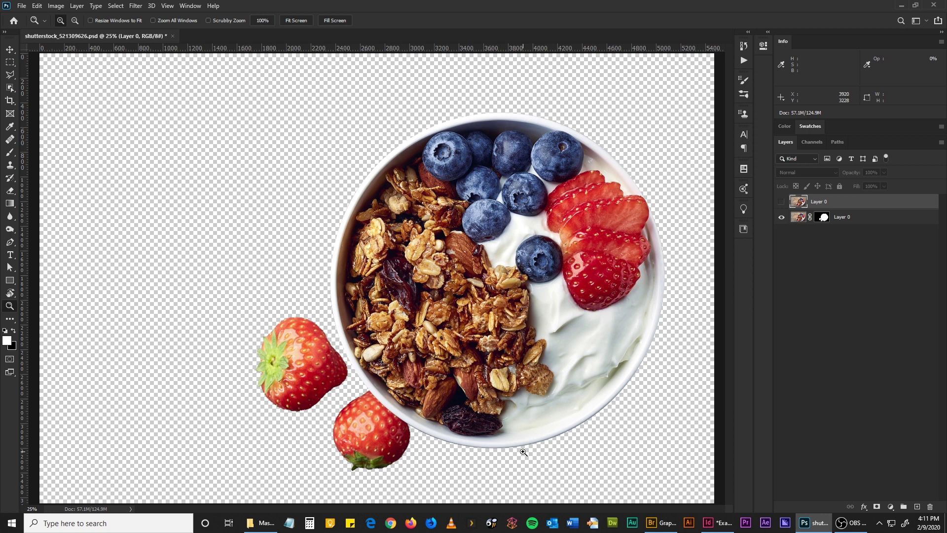
Step: Paint on the masked Layer 0's mask with a 400 px brush around the upper strawberry and the bowl's adjacent rim
click(822, 217)
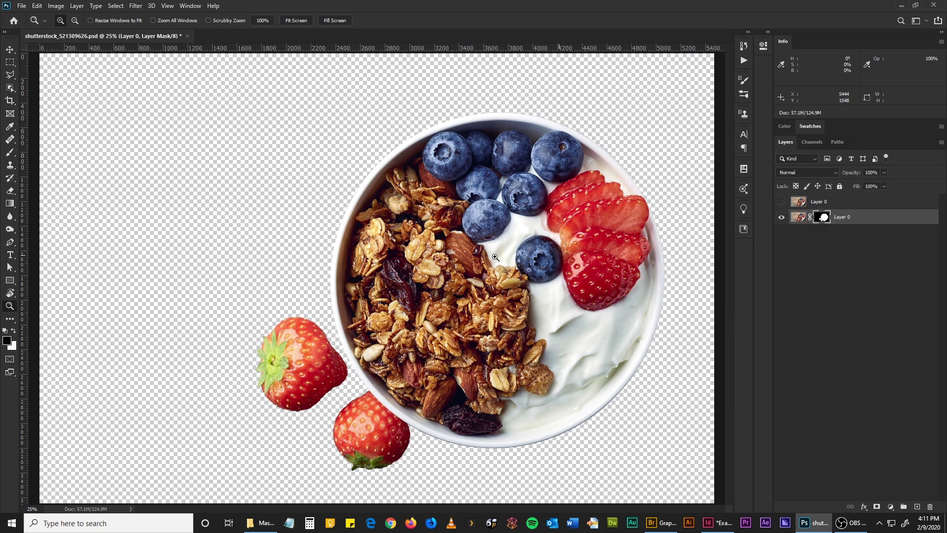
click(10, 153)
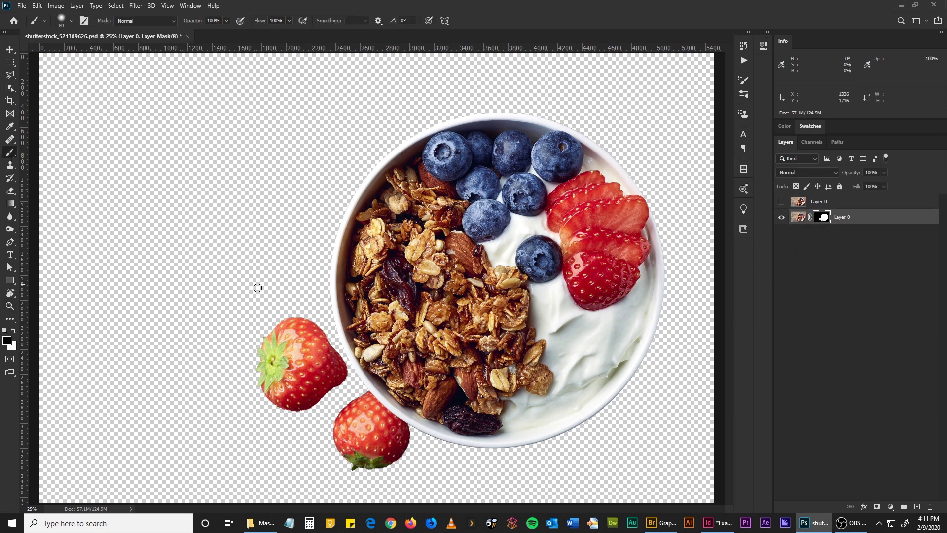
key(x)
key(bracketright)
key(bracketright)
key(bracketright)
key(bracketright)
key(bracketright)
key(bracketright)
key(bracketright)
key(bracketright)
key(bracketright)
mouse_move(318, 303)
mouse_down()
mouse_move(314, 279)
mouse_move(266, 281)
mouse_move(314, 295)
mouse_move(315, 323)
mouse_move(313, 309)
mouse_move(278, 289)
mouse_move(257, 298)
mouse_move(300, 293)
mouse_up()
key(x)
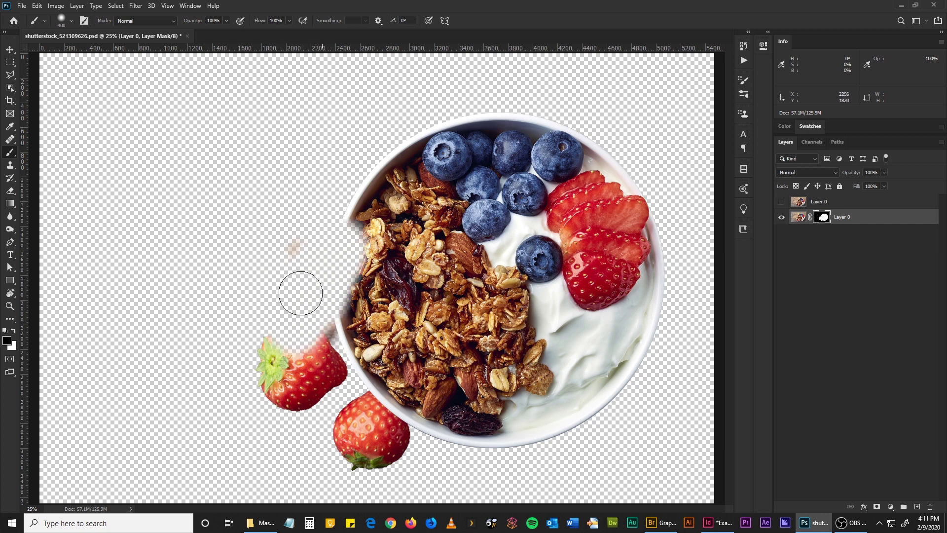
Step: Undo the brush strokes on the layer mask
key(ctrl+z)
key(ctrl+z)
key(ctrl+z)
key(x)
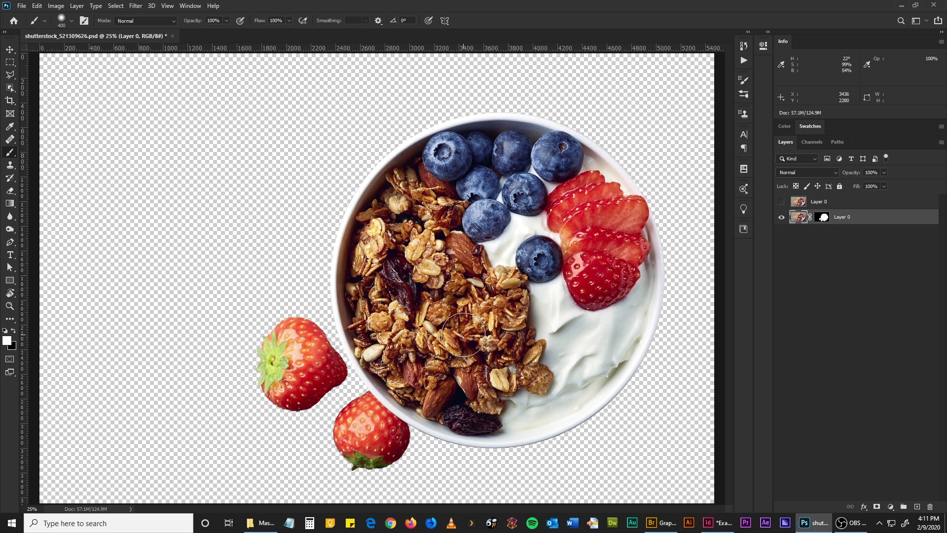
Step: Hide the masked Layer 0, then show and select the full-photo Layer 0
click(782, 218)
click(781, 202)
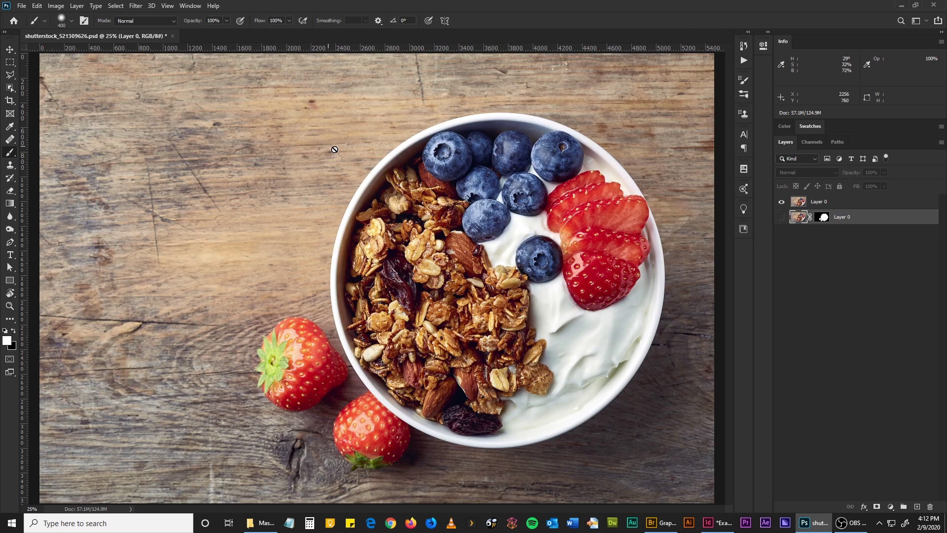
click(798, 203)
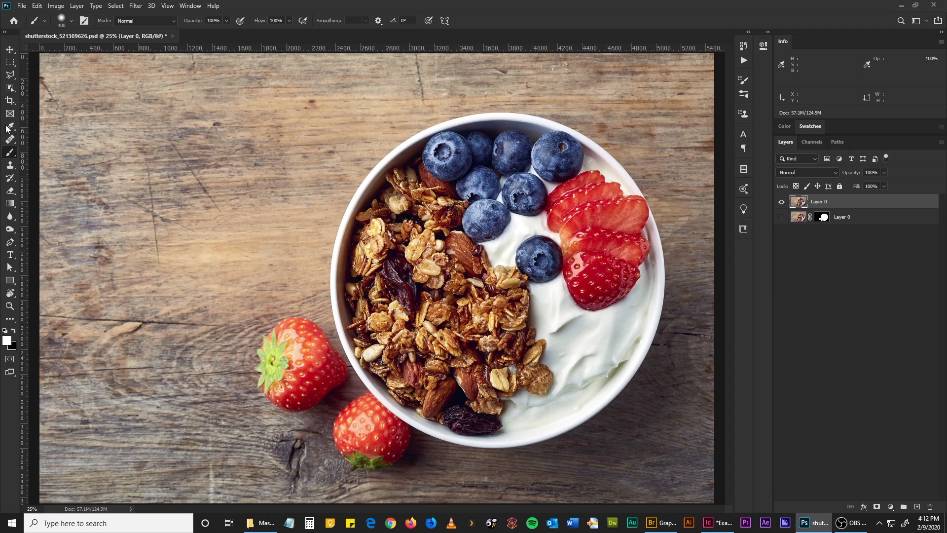
Step: Try to select the wooden background with the Magic Wand by adding several areas, then clear the selection
click(9, 88)
click(36, 108)
click(316, 123)
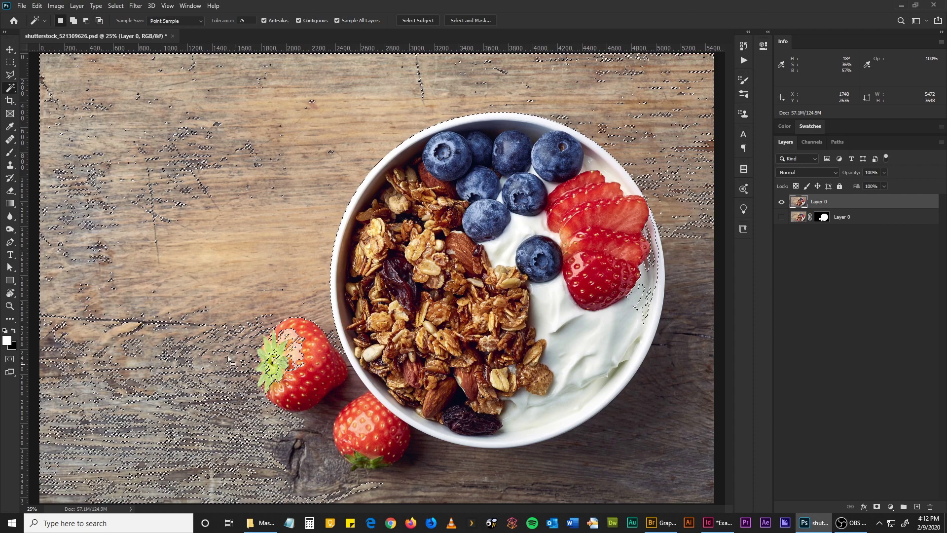
key(shift)
click(185, 351)
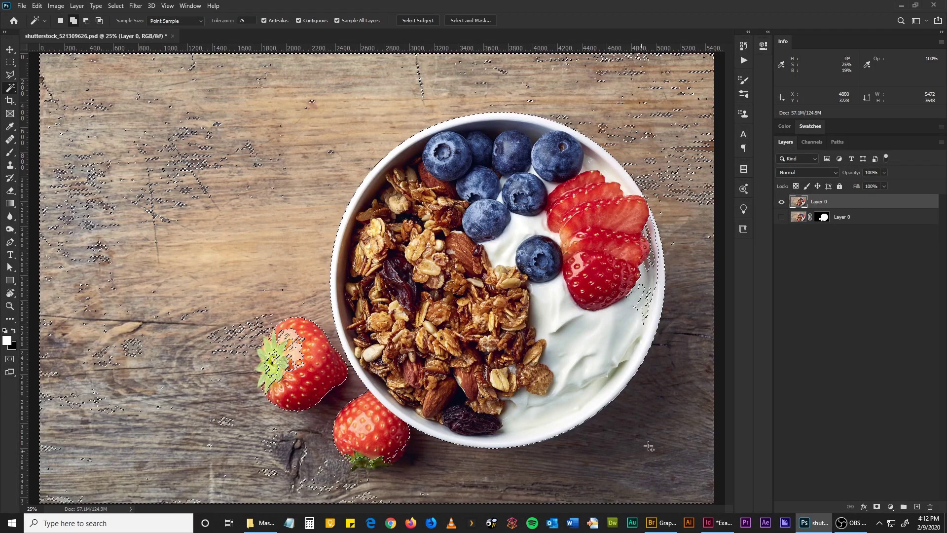
click(705, 149)
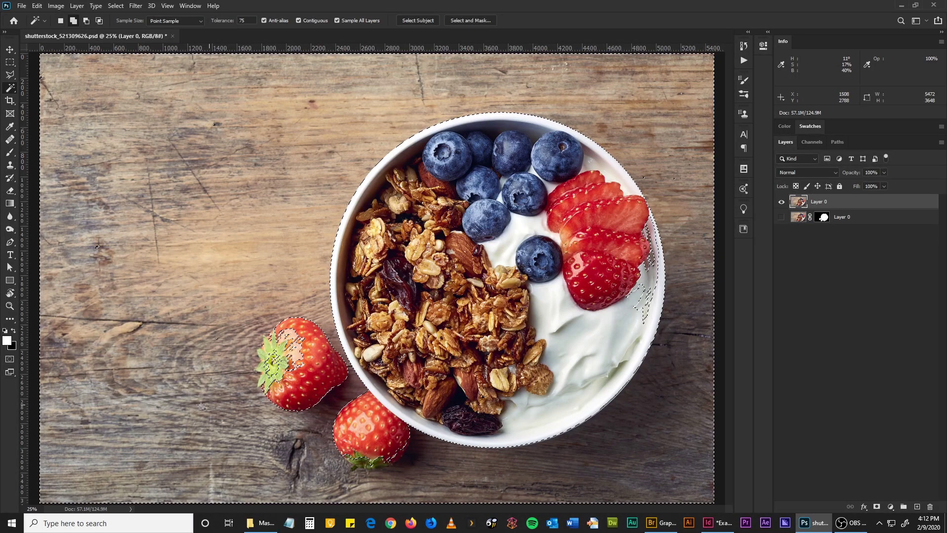
key(ctrl+d)
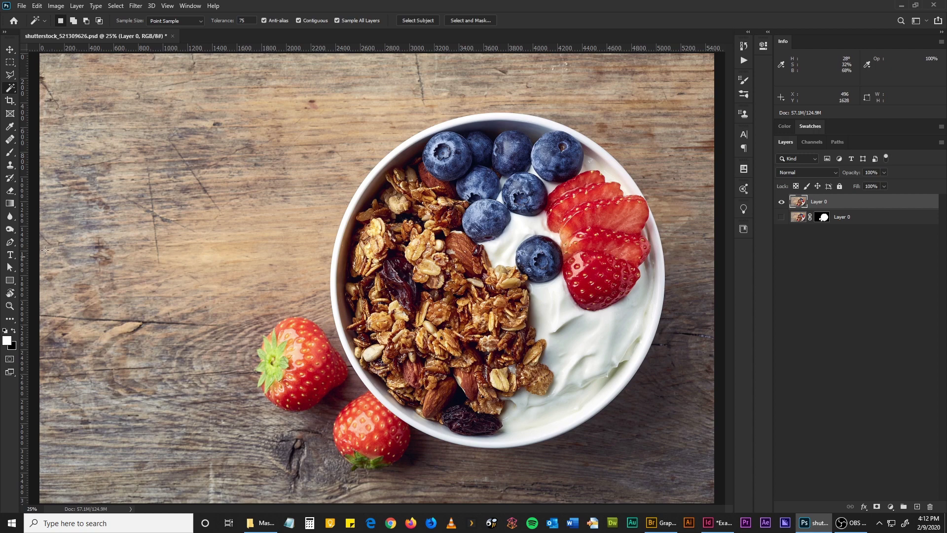
Step: Select the wooden background around the bowl with the Quick Selection tool, leaving both strawberries out of the selection
right_click(10, 88)
click(50, 98)
mouse_move(309, 106)
mouse_down()
mouse_move(345, 106)
mouse_move(358, 89)
mouse_up()
mouse_move(243, 165)
mouse_down()
mouse_move(140, 286)
mouse_move(123, 386)
mouse_move(148, 454)
mouse_move(199, 490)
mouse_move(256, 501)
mouse_move(594, 485)
mouse_up()
drag(732, 365, 707, 333)
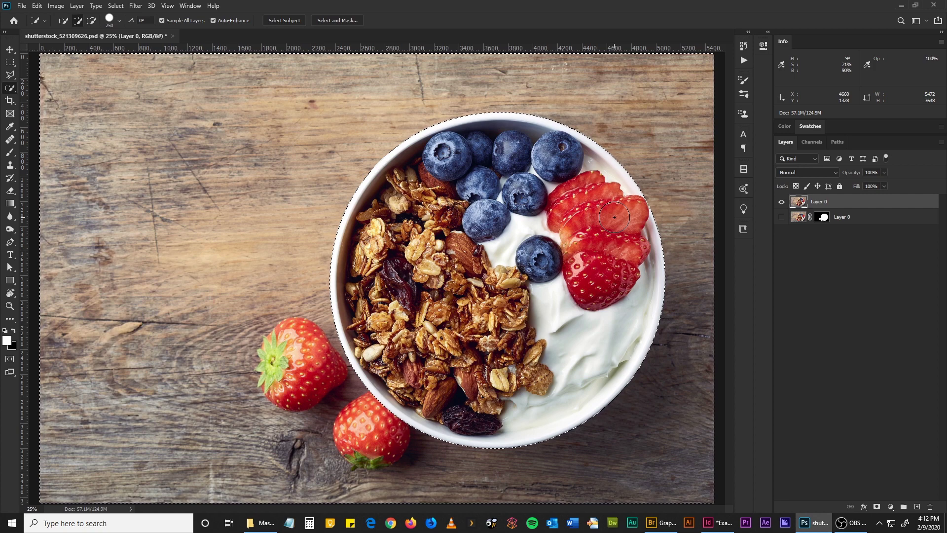
mouse_move(291, 348)
mouse_down()
mouse_move(289, 375)
mouse_move(306, 394)
mouse_move(308, 375)
mouse_up()
drag(350, 442, 410, 476)
Step: Invert the selection to the bowl and strawberries and add a layer mask from it to the full-photo Layer 0
click(117, 6)
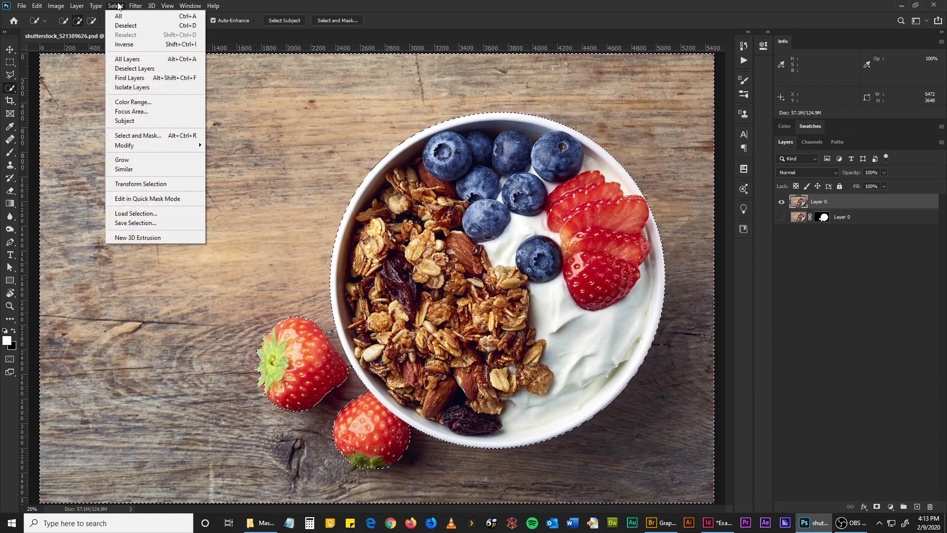
click(134, 44)
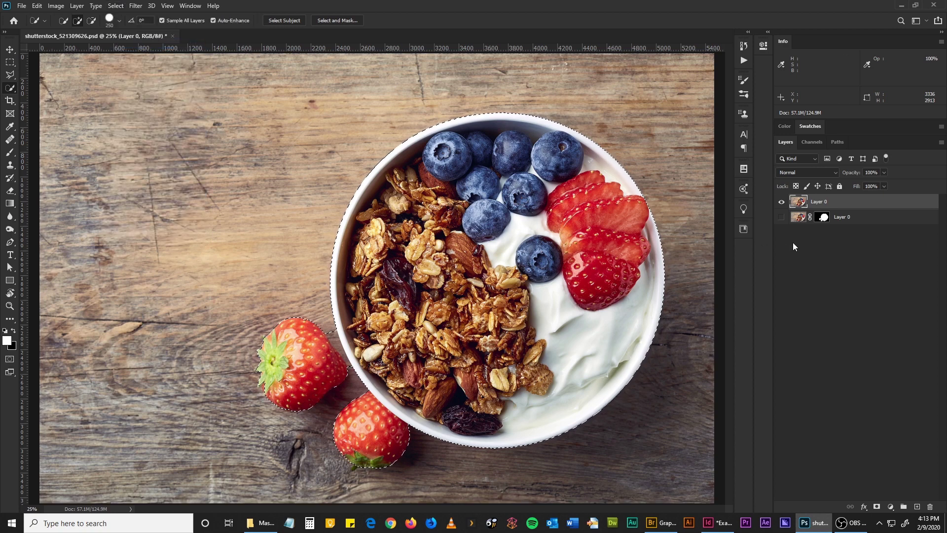
key(ctrl+shift+i)
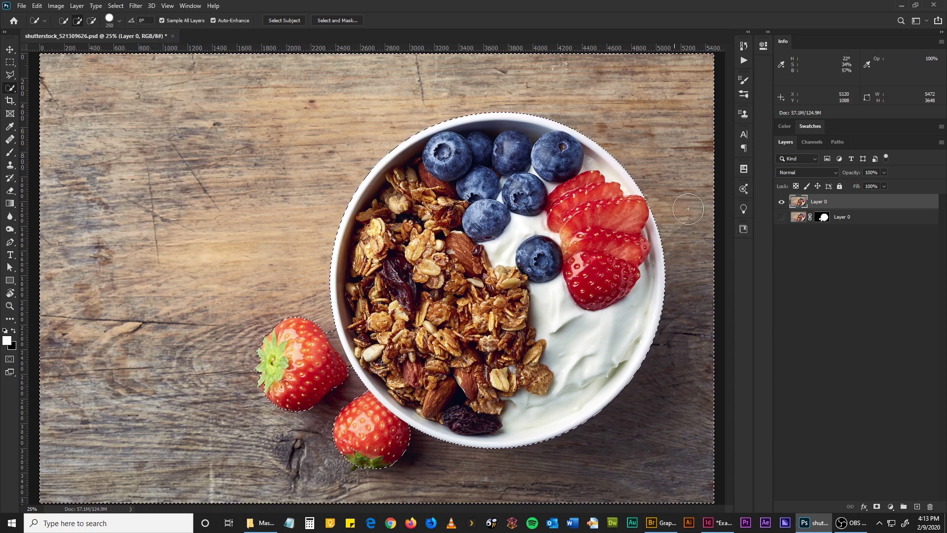
click(877, 507)
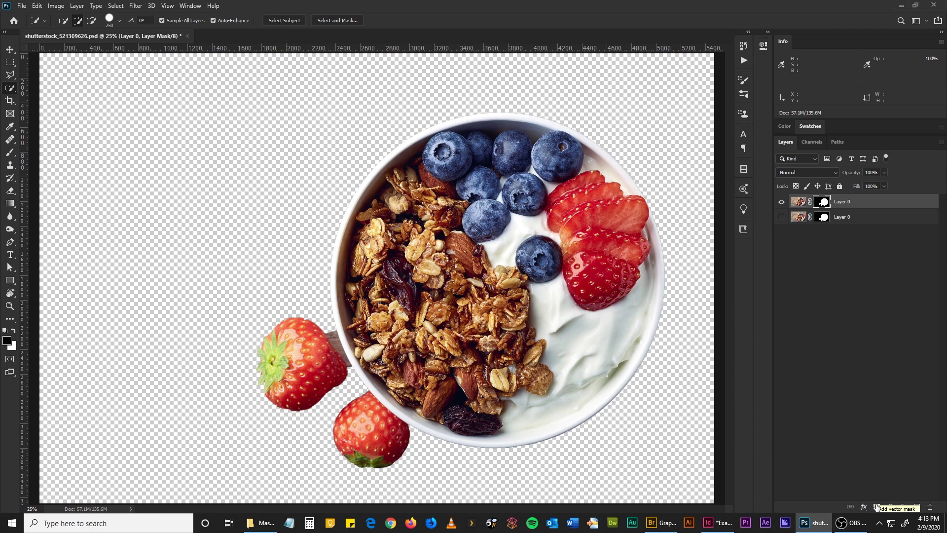
Step: Undo the new layer mask on the full-photo Layer 0 and clear the selection
key(ctrl+z)
key(ctrl+d)
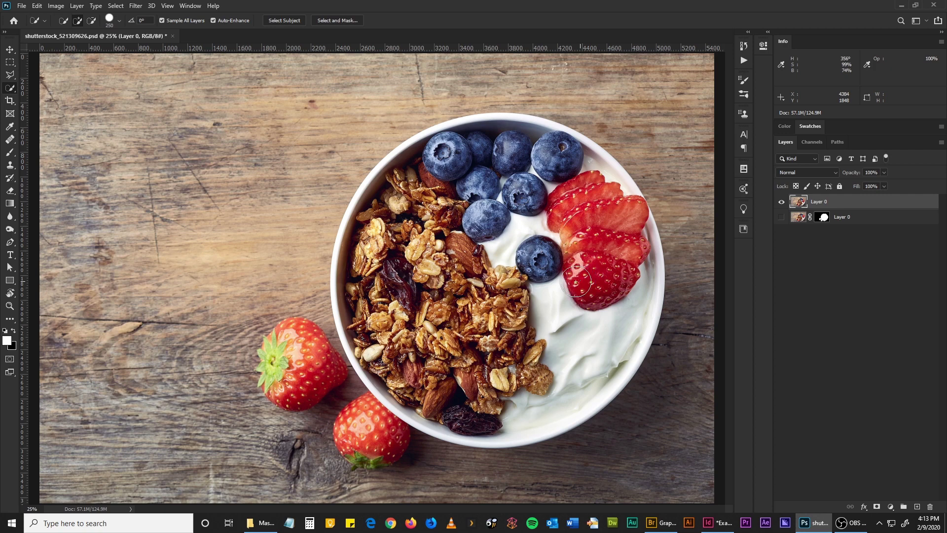
right_click(13, 89)
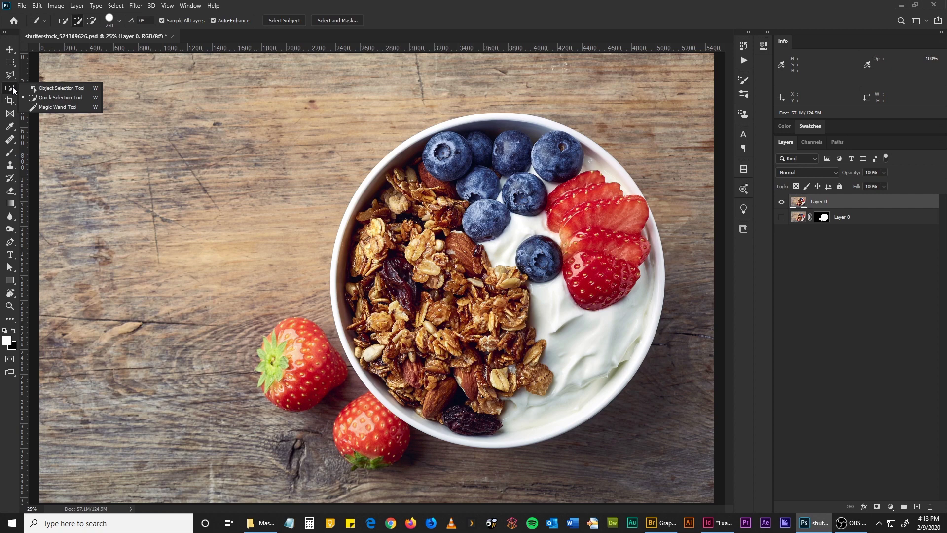
click(40, 90)
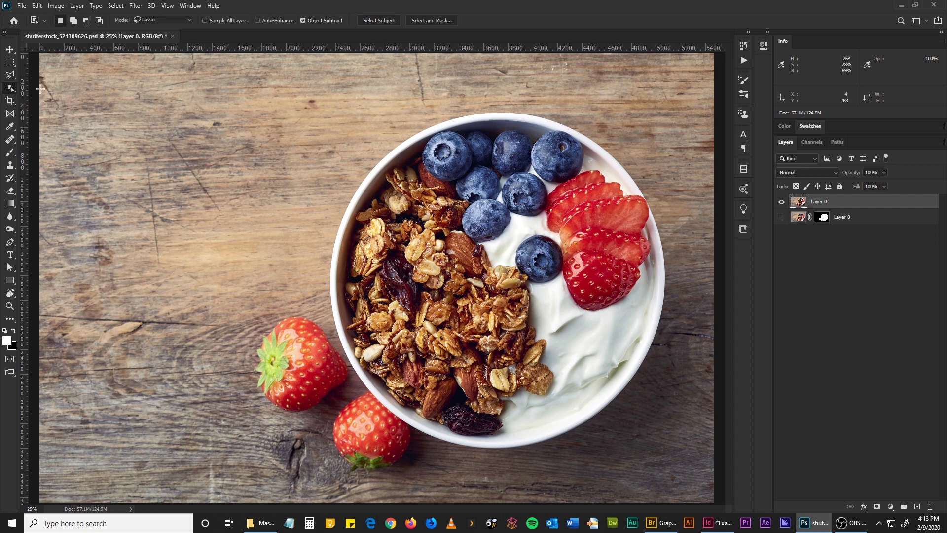
right_click(9, 90)
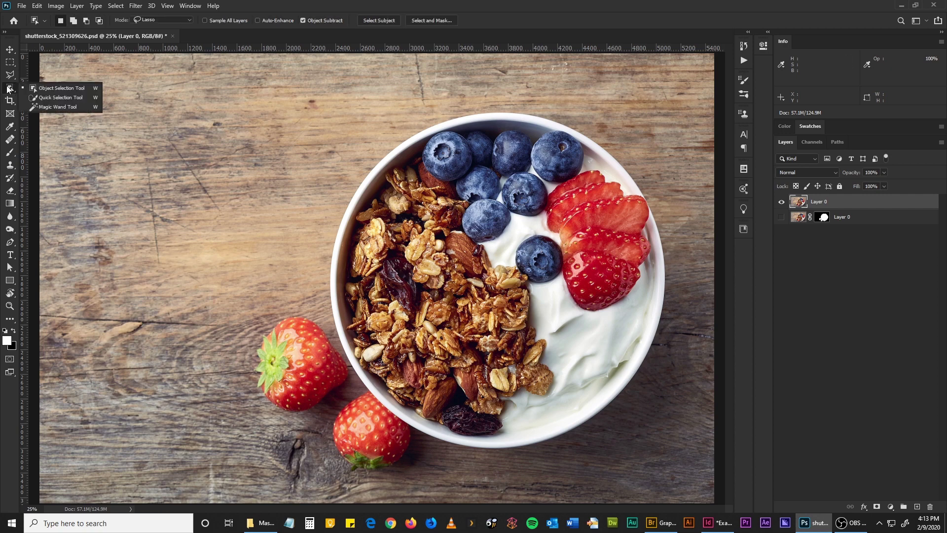
click(35, 91)
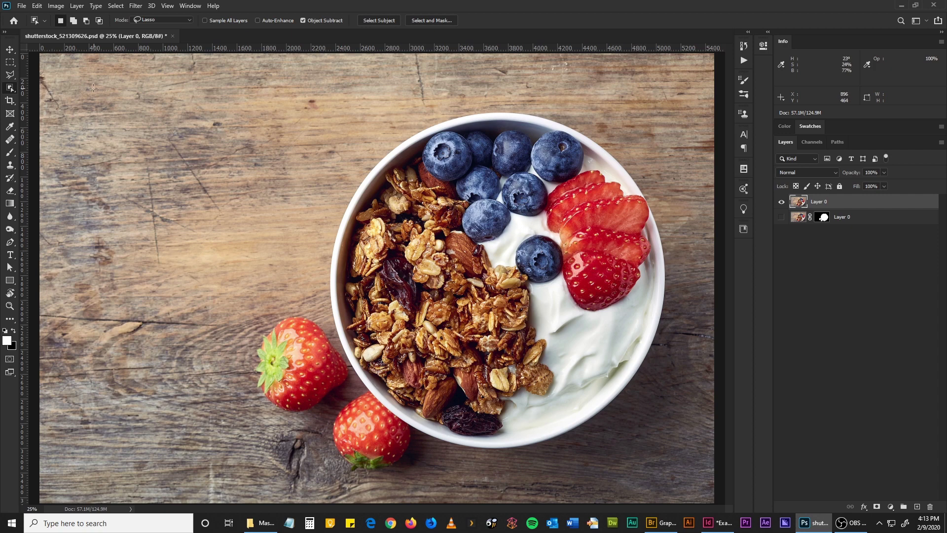
Step: Activate the Magic Wand and select the bowl and strawberries automatically with Select Subject
right_click(10, 90)
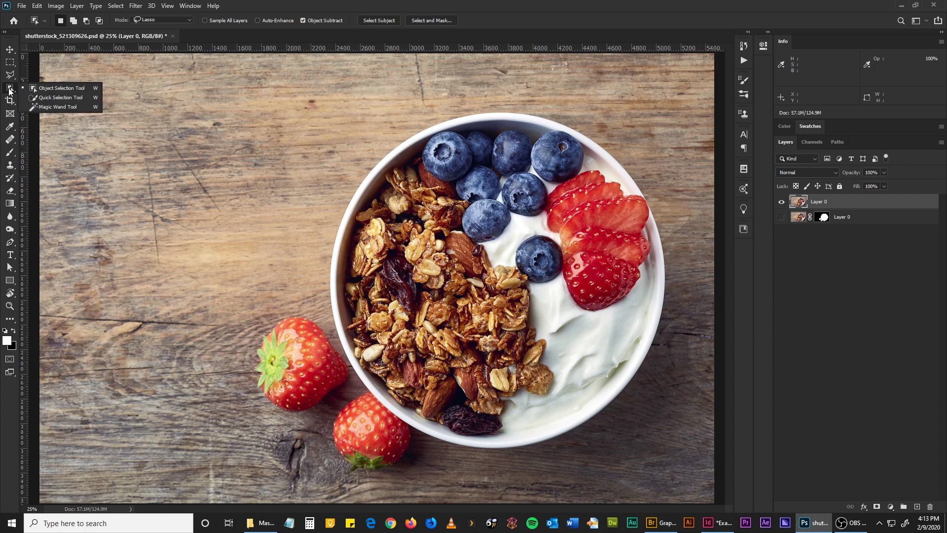
click(40, 109)
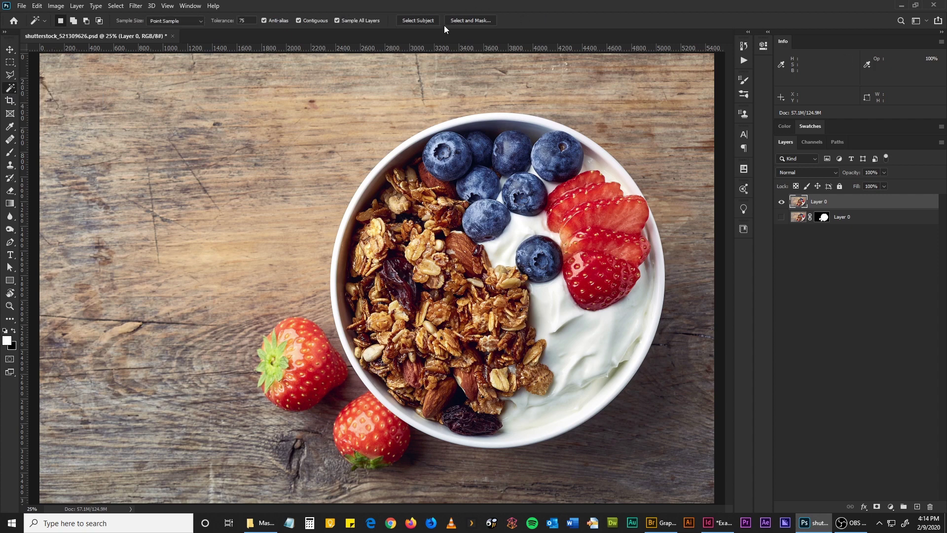
click(412, 21)
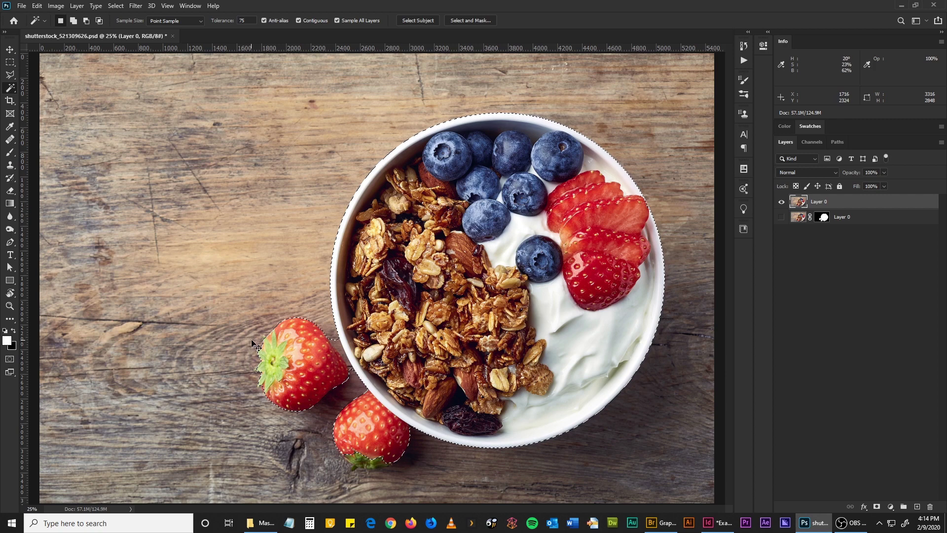
Step: Display the subject selection as a Quick Mask overlay and inspect it around both strawberries at 66.7%
key(ctrl+plus)
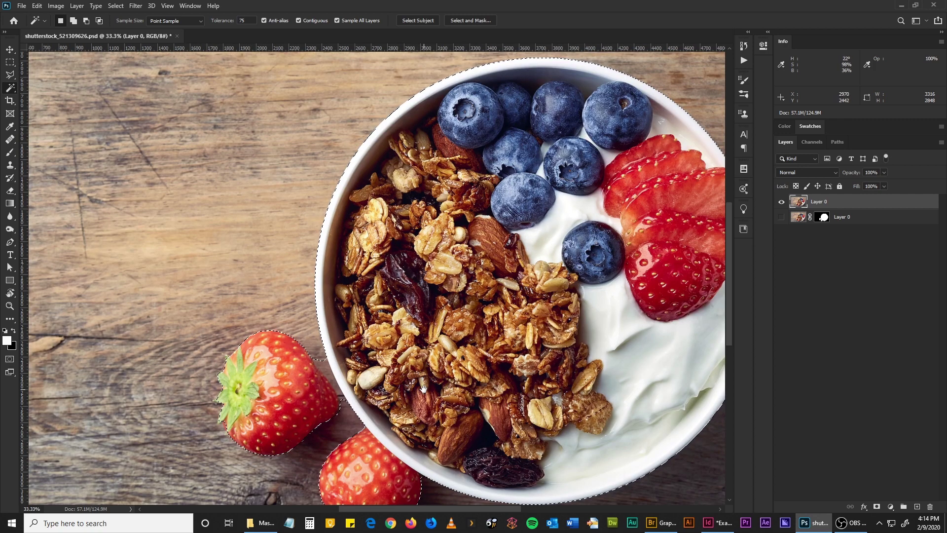
drag(424, 388, 419, 296)
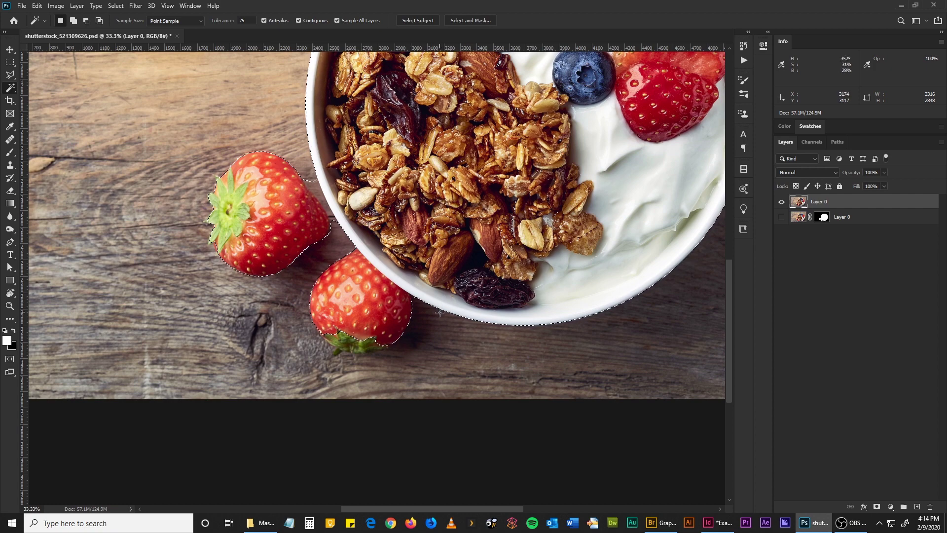
key(ctrl+plus)
key(ctrl+plus)
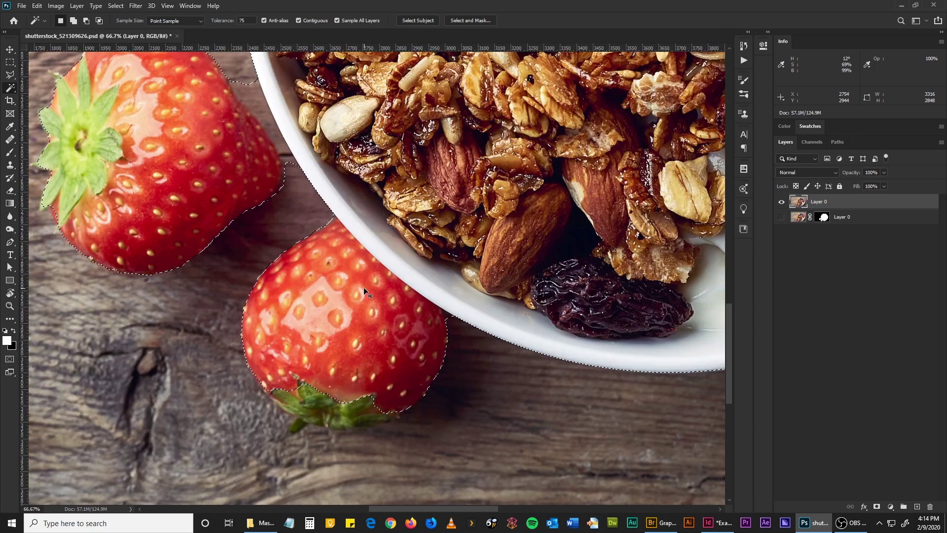
drag(348, 265, 447, 324)
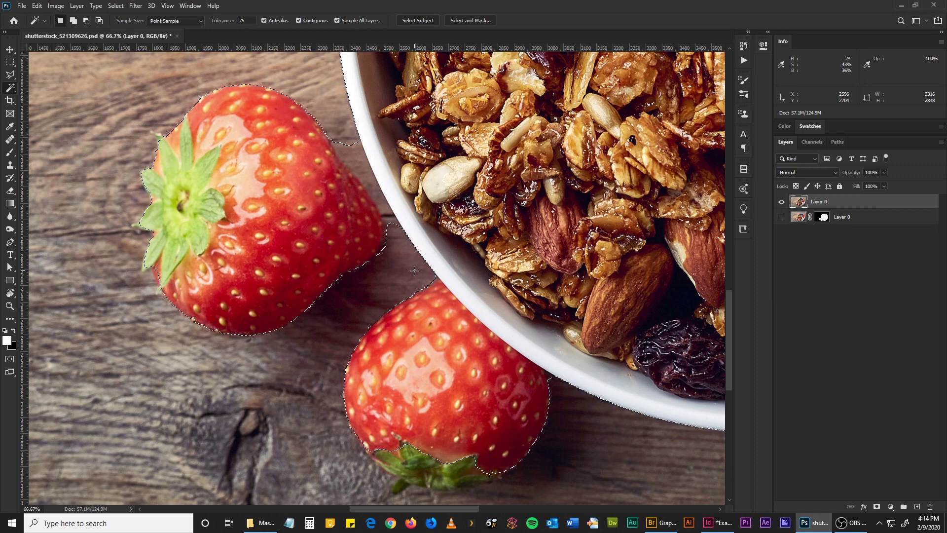
key(q)
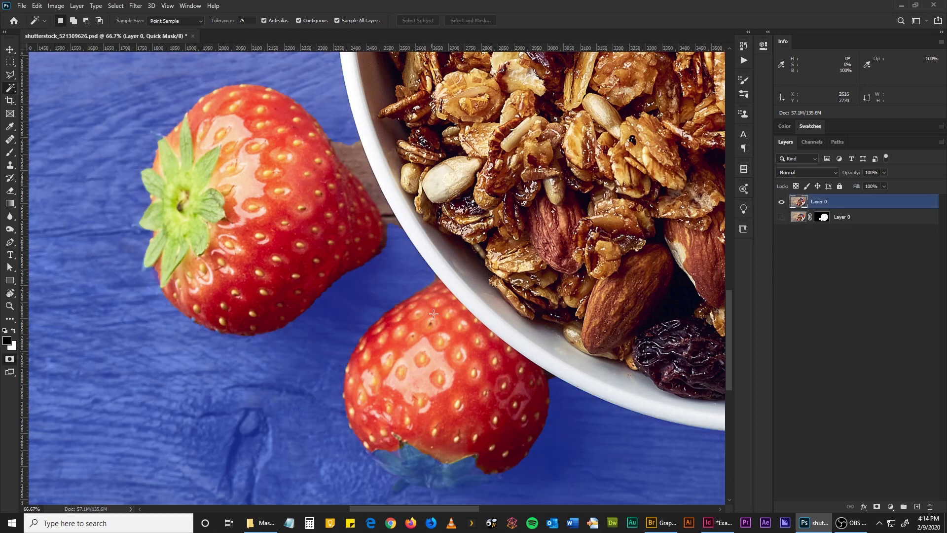
drag(444, 387, 376, 271)
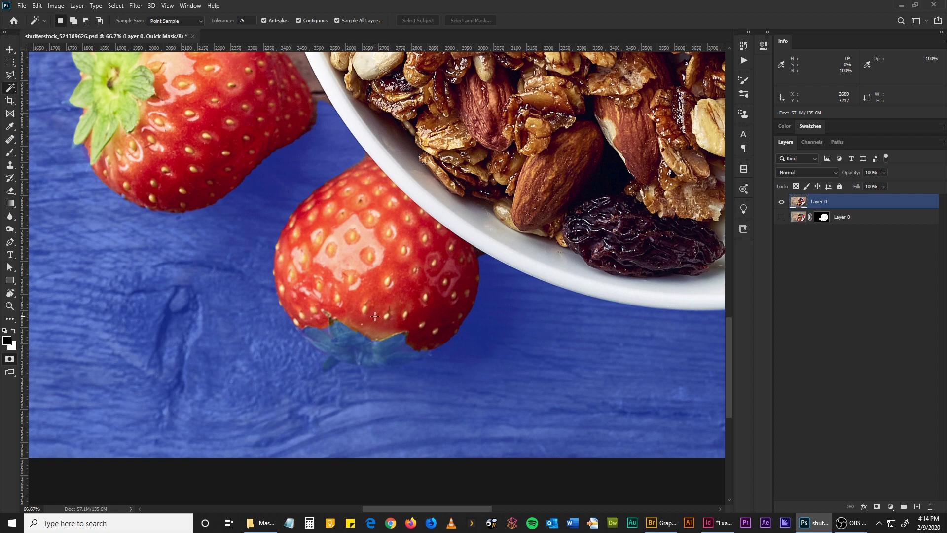
Step: Invert the Quick Mask and paint the lower strawberry's green leaves into the overlay with a 175 px brush
key(ctrl+i)
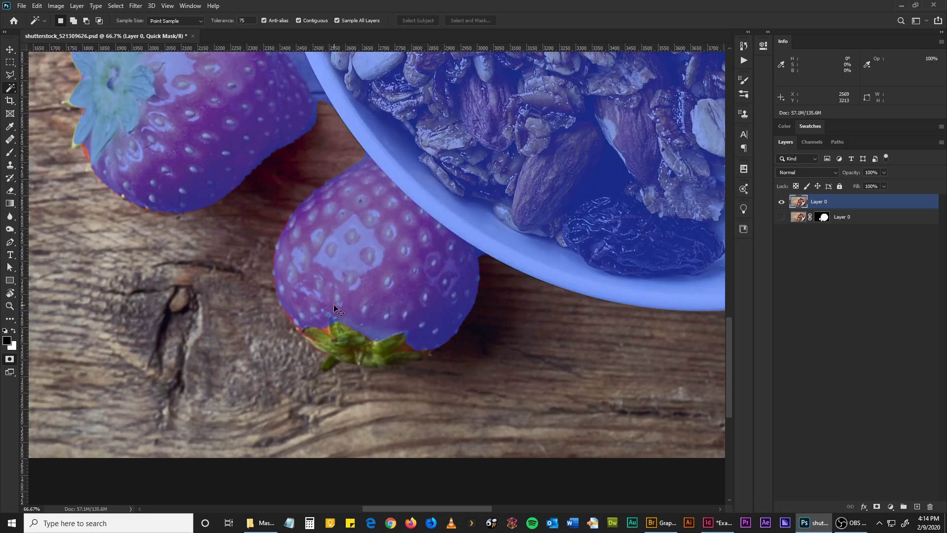
click(10, 152)
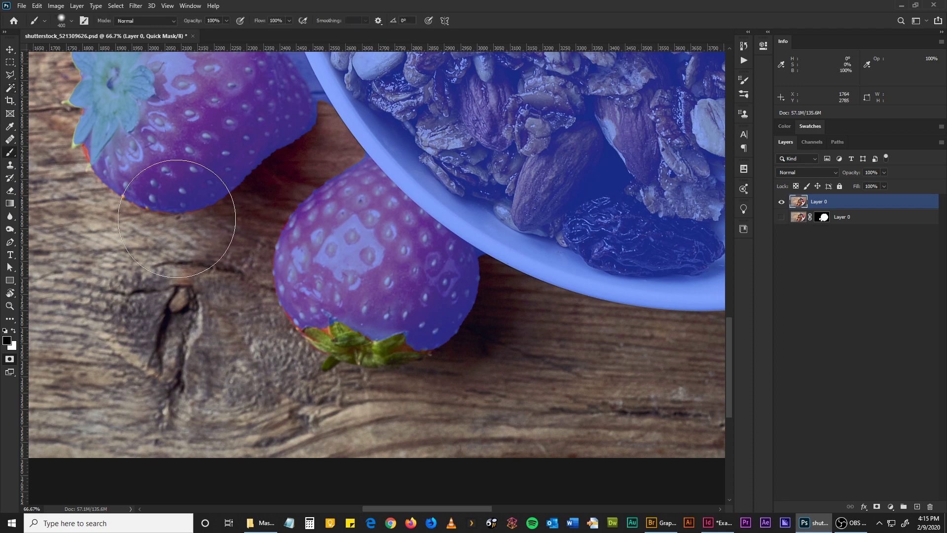
key(bracketleft)
key(bracketleft)
key(bracketleft)
key(bracketleft)
mouse_move(348, 336)
mouse_down()
mouse_move(312, 304)
mouse_move(319, 322)
mouse_move(369, 338)
mouse_up()
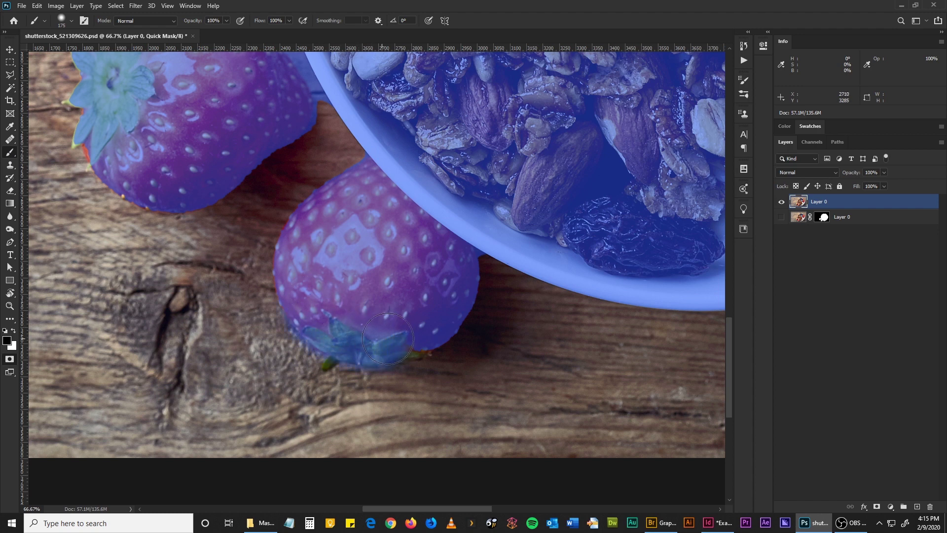
key(ctrl+z)
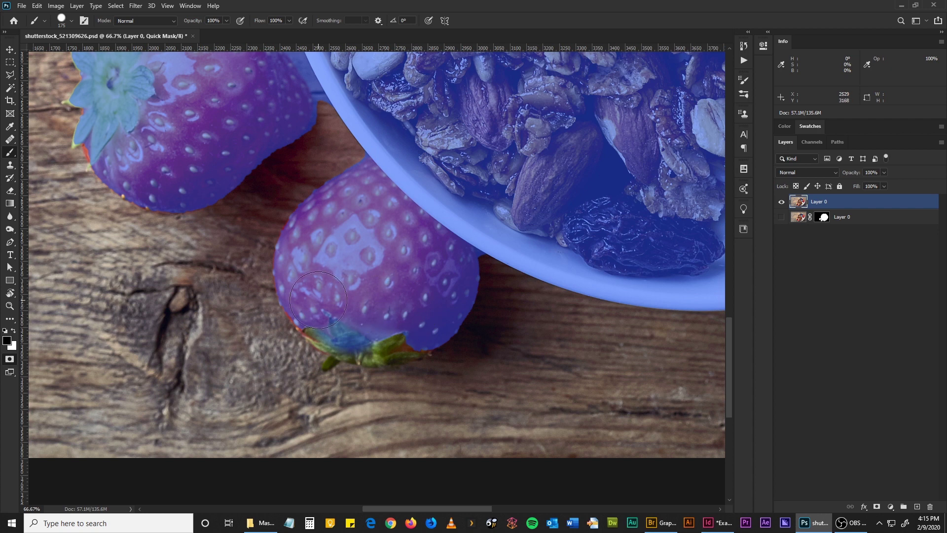
mouse_move(318, 292)
mouse_down()
mouse_move(316, 316)
mouse_move(330, 324)
mouse_move(385, 341)
mouse_move(372, 335)
mouse_move(412, 332)
mouse_up()
Step: With a 50 px brush, clear the wooden gap between the upper strawberry and bowl from the Quick Mask and repaint the bowl's rim
drag(377, 254, 460, 380)
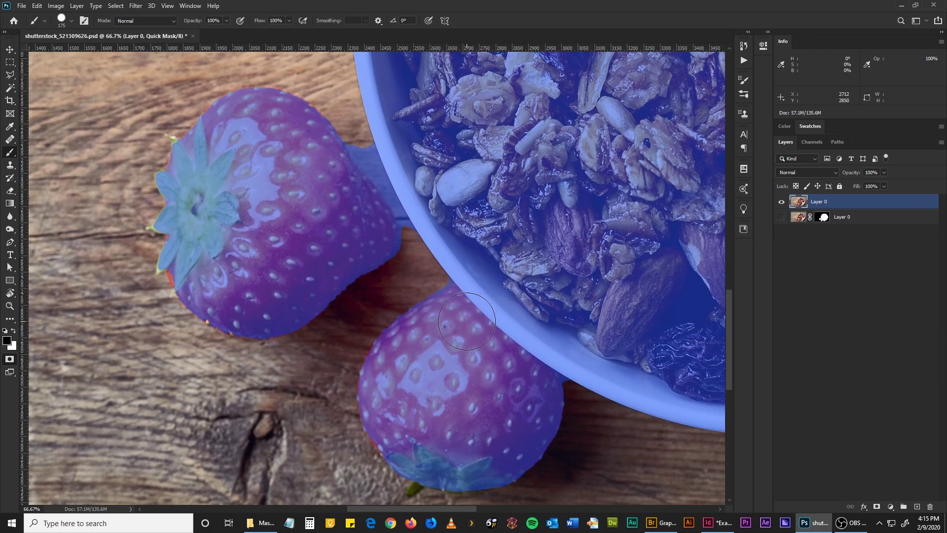
scroll(468, 314, up, 5)
key(ctrl+r)
scroll(461, 319, up, 3)
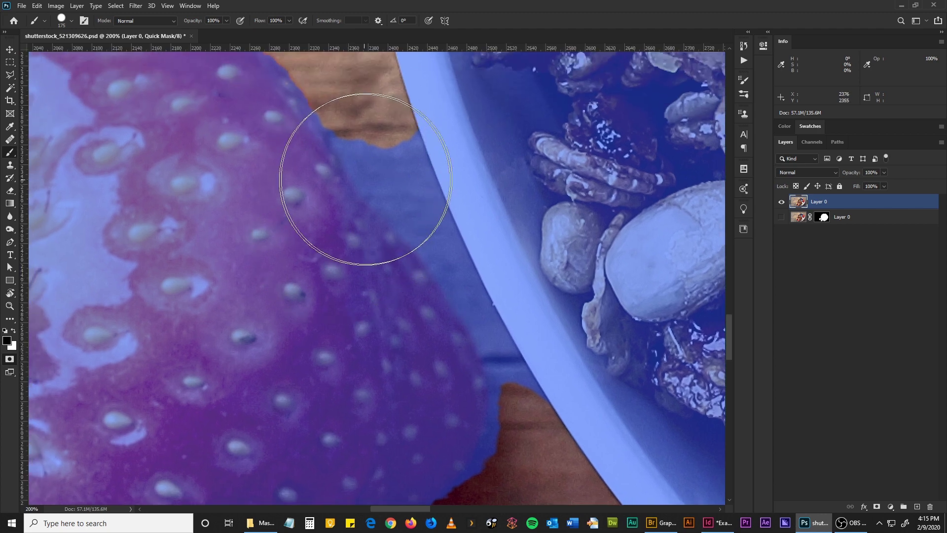
key(bracketleft)
key(bracketleft)
key(bracketleft)
key(bracketleft)
key(bracketleft)
key(bracketleft)
key(bracketleft)
key(bracketleft)
key(x)
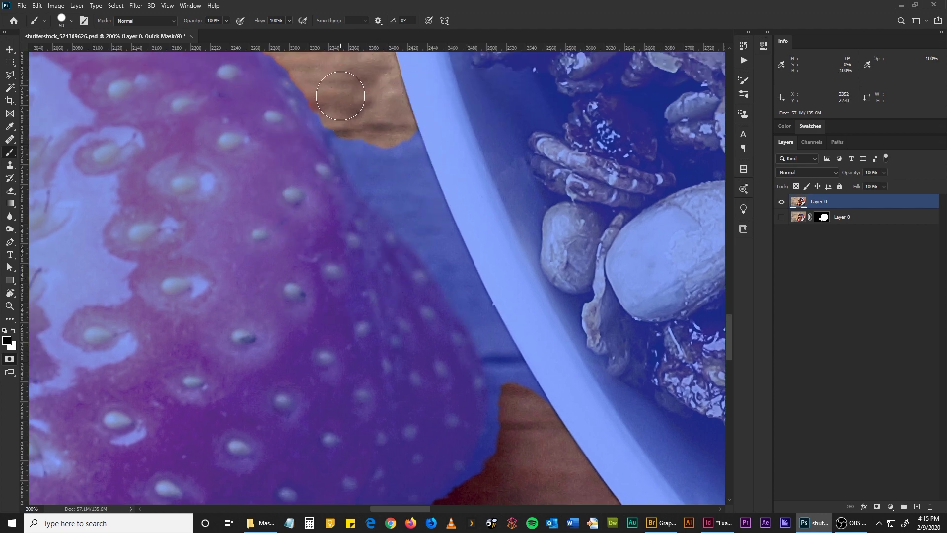
drag(376, 165, 424, 224)
mouse_move(465, 282)
mouse_down()
mouse_move(505, 355)
mouse_move(523, 431)
mouse_up()
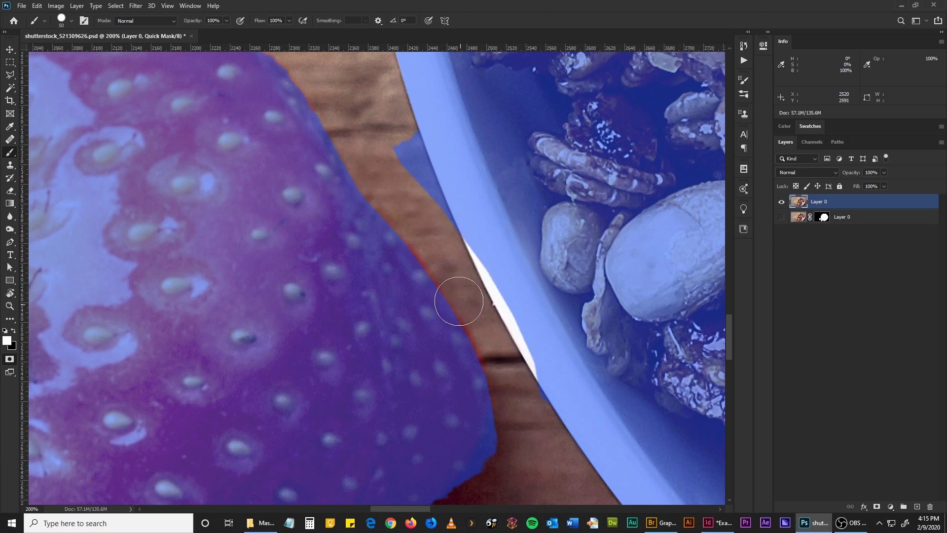
click(397, 142)
drag(410, 198, 438, 248)
key(x)
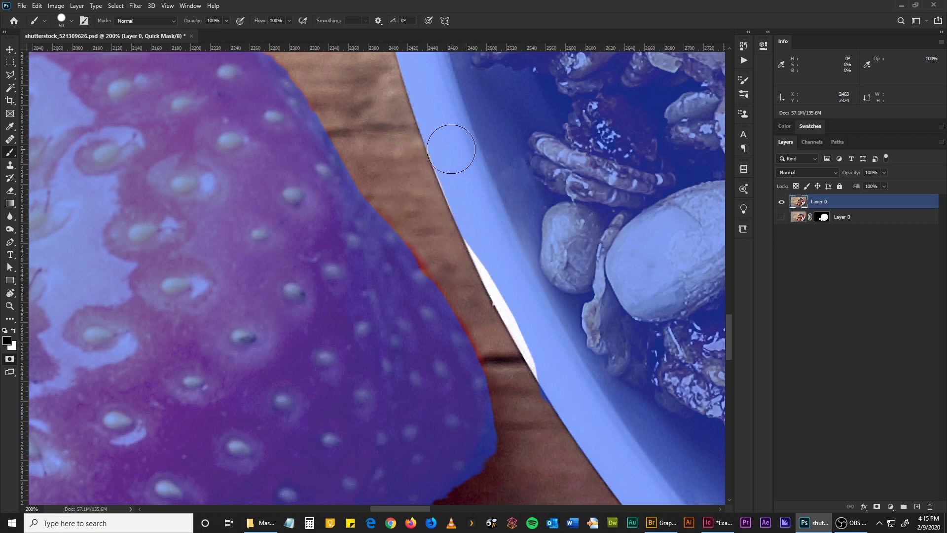
drag(496, 253, 556, 364)
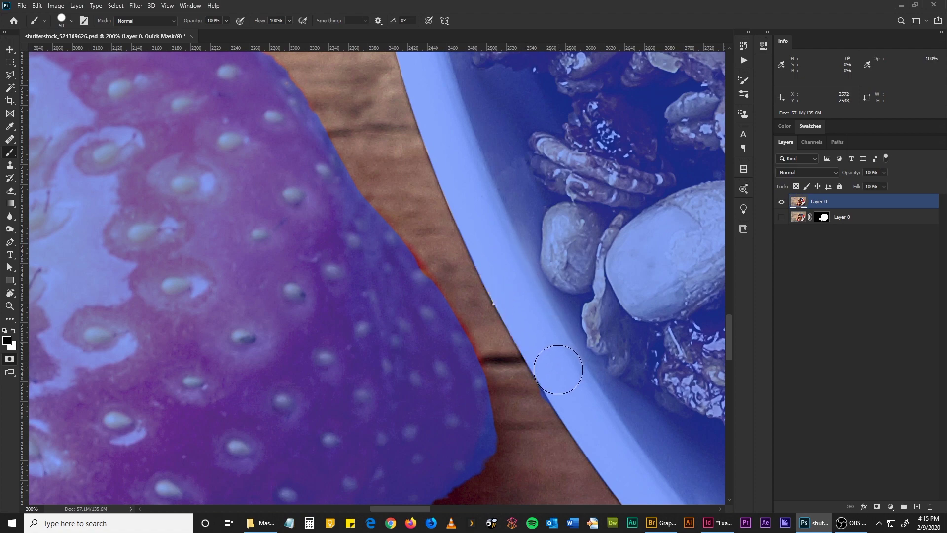
Step: Convert the Quick Mask into a selection and add it as a layer mask to the upper Layer 0
key(ctrl+minus)
key(ctrl+minus)
key(ctrl+minus)
key(ctrl+minus)
key(ctrl+minus)
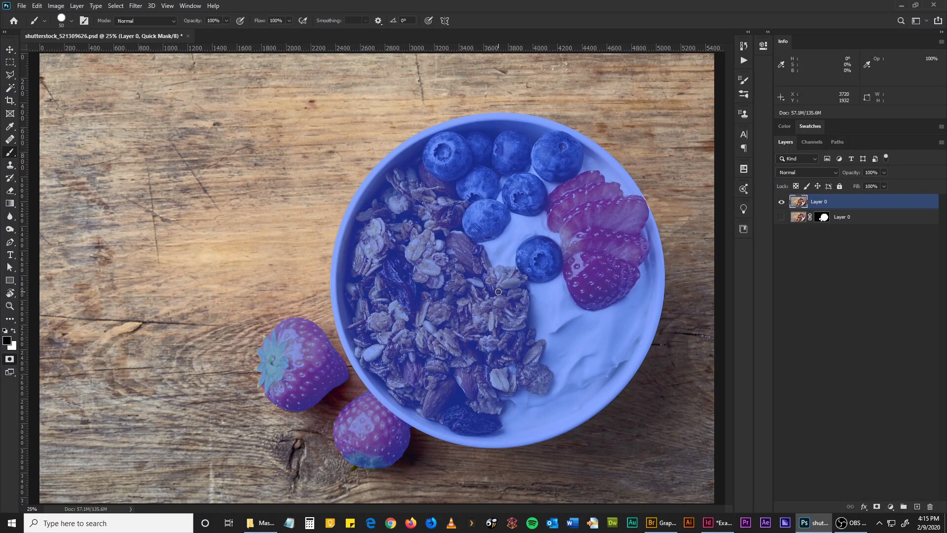
key(q)
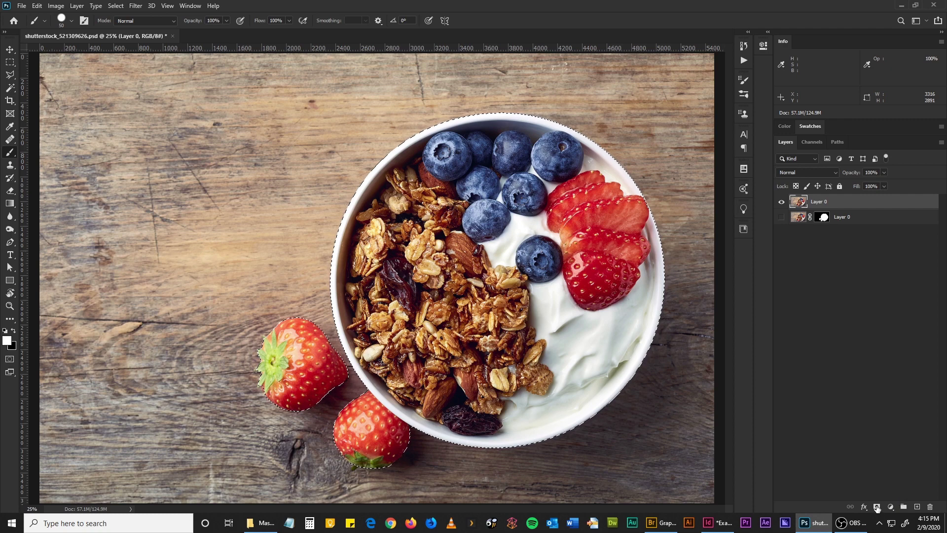
click(878, 507)
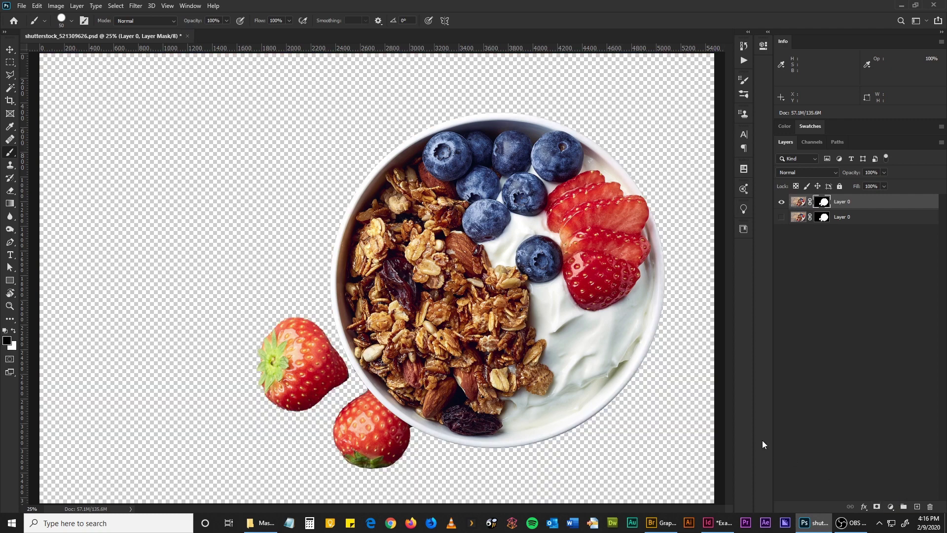
Step: Save and close shutterstock_521309626.psd, and switch to Examples.indd in InDesign
key(ctrl+s)
key(ctrl+w)
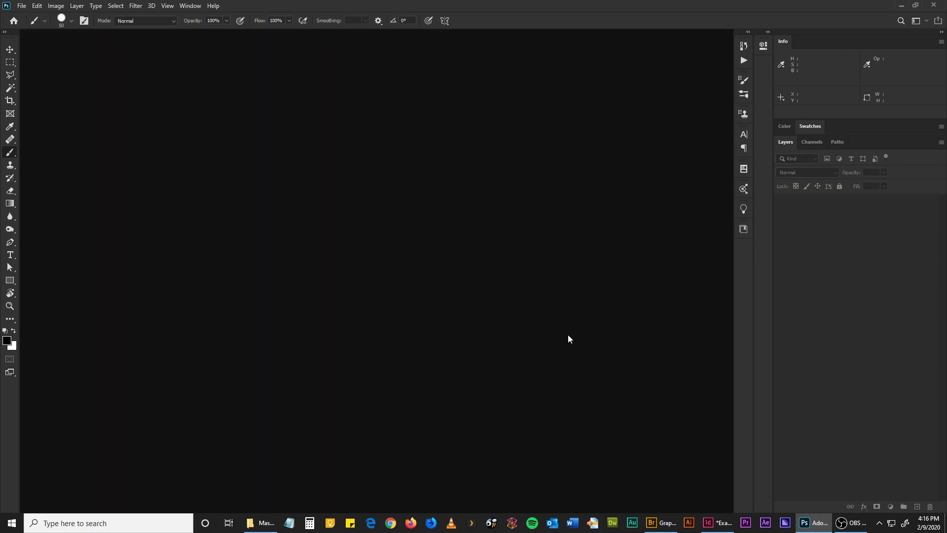
click(723, 523)
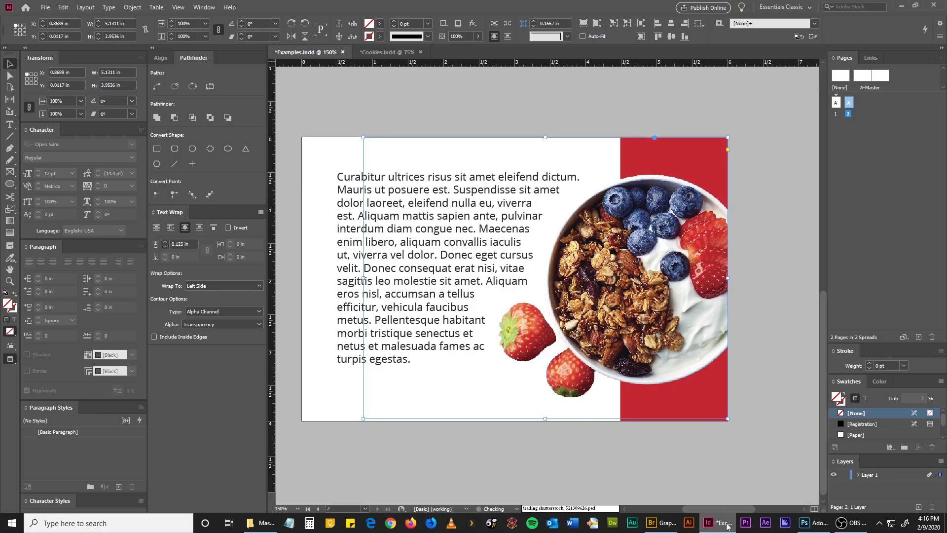
Step: Select the placed bowl image, review the Wrap To options of its text wrap and choose Left Side
click(750, 288)
click(667, 212)
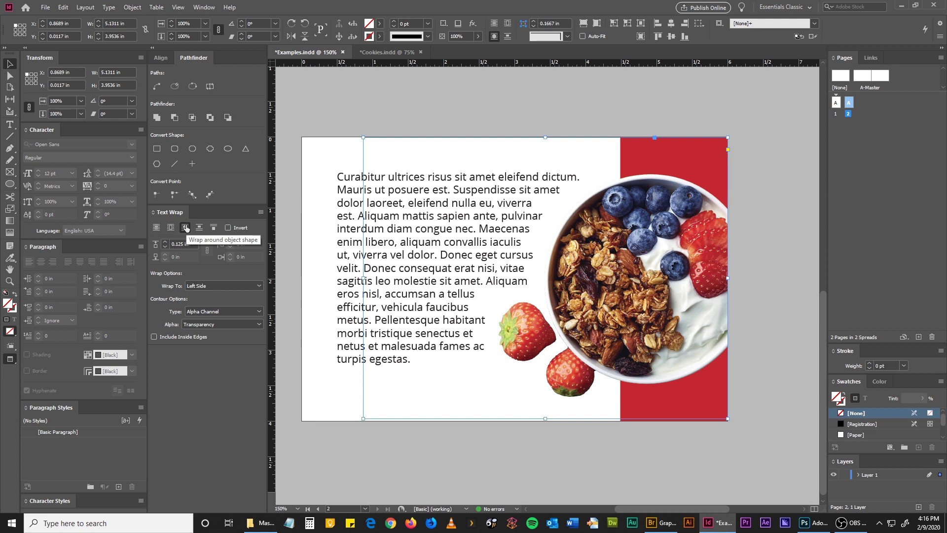
click(204, 288)
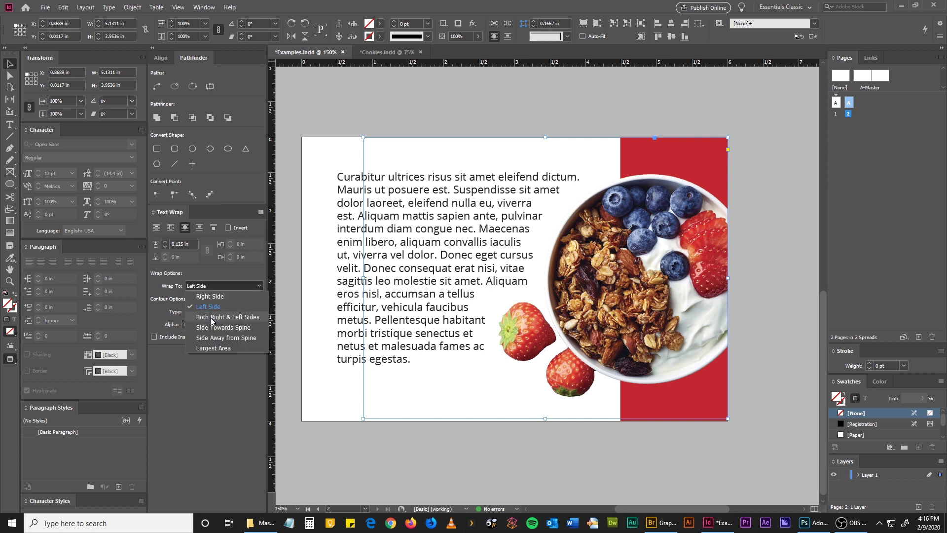
click(203, 287)
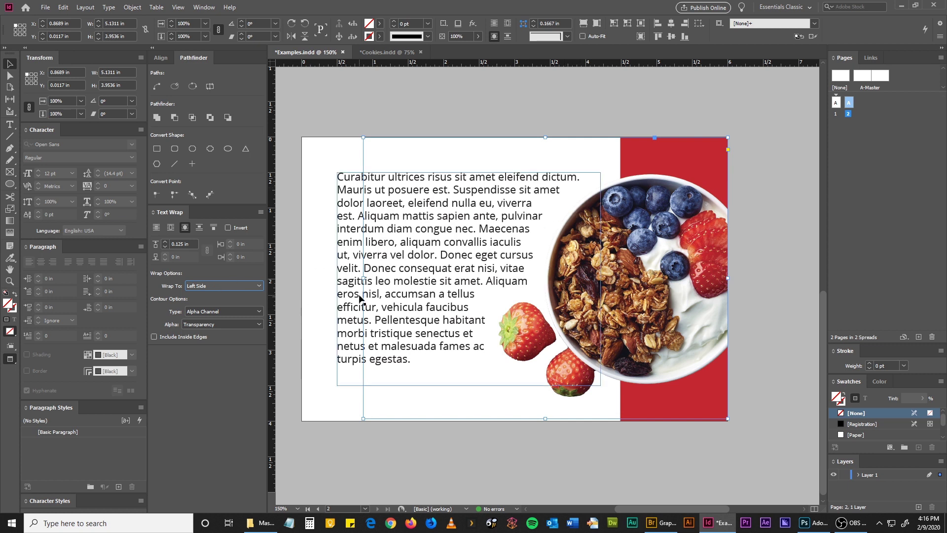
click(220, 286)
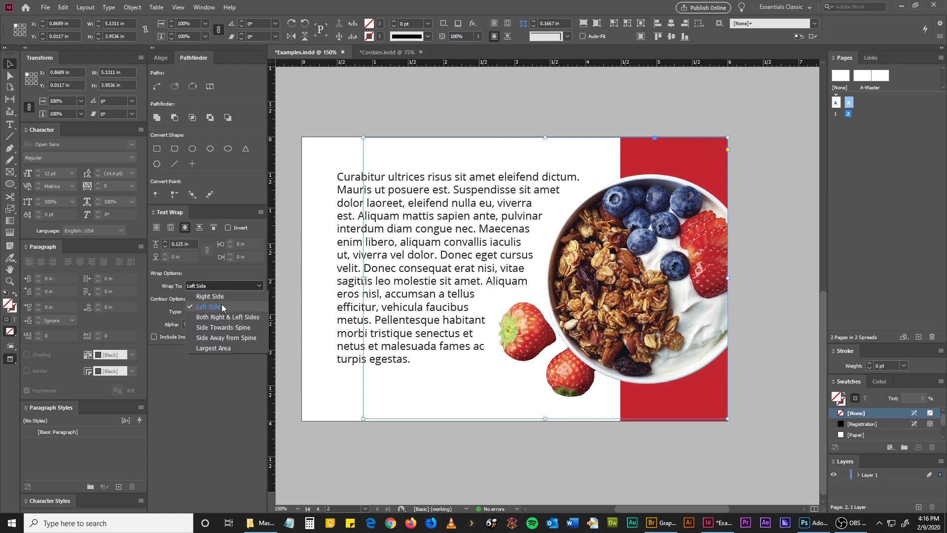
click(221, 304)
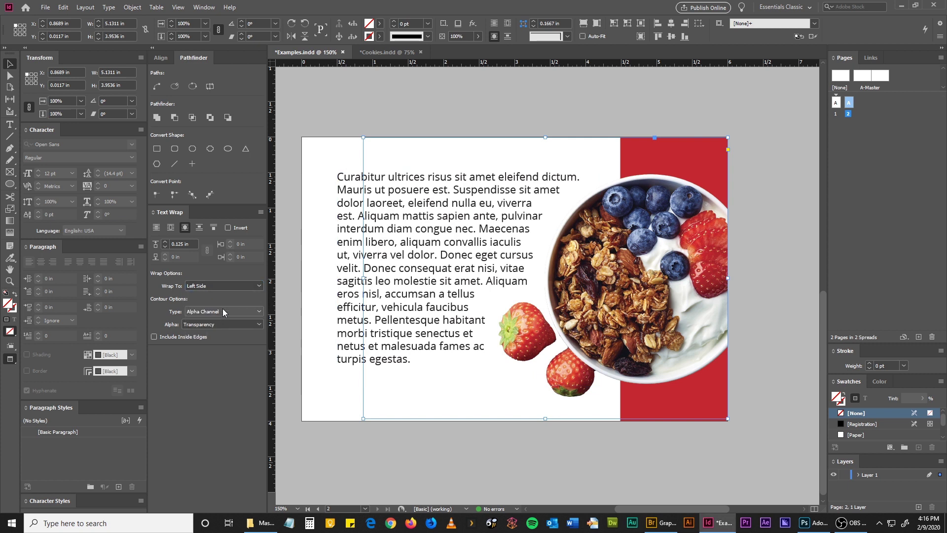
Step: Review the contour types of the bowl image's text wrap, choose Alpha Channel and deselect the image
click(225, 312)
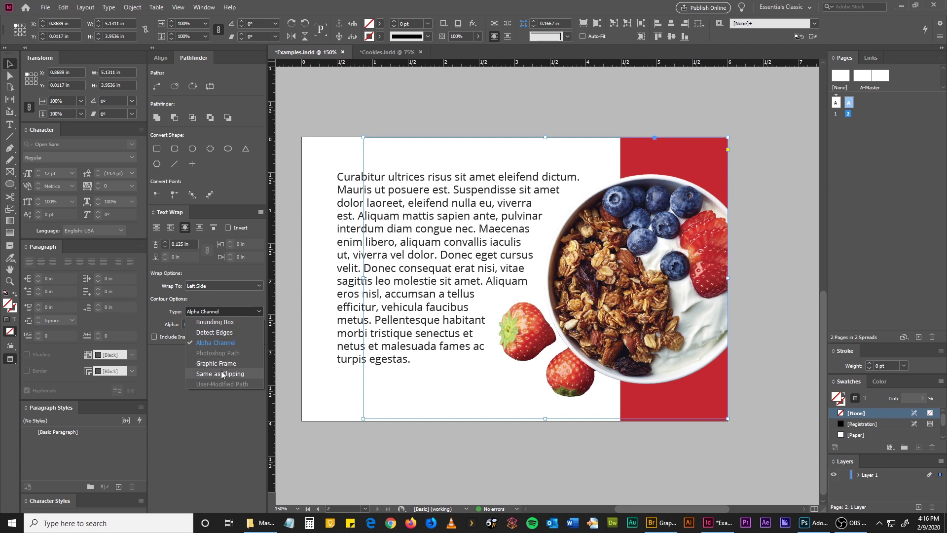
click(220, 344)
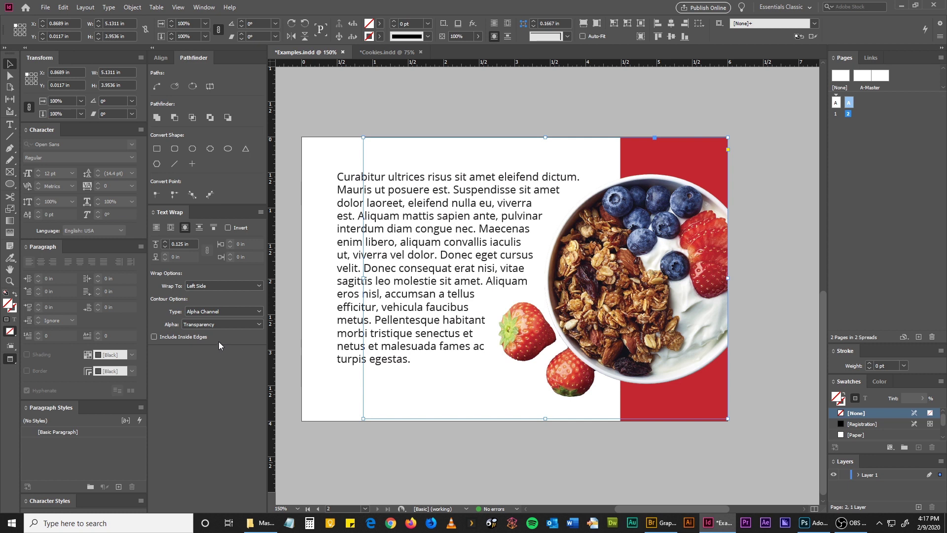
click(596, 100)
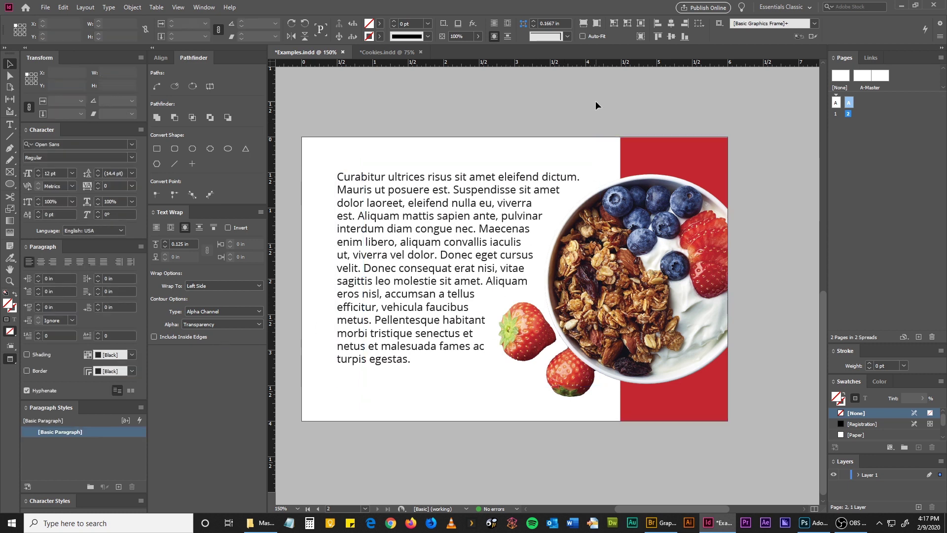